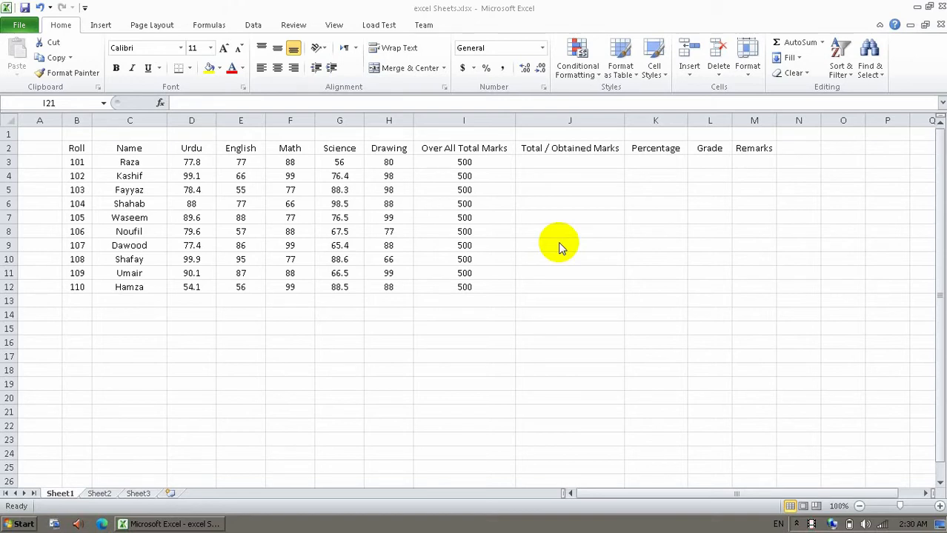
Review the marks table's subject columns and its overall total, obtained marks, percentage, grade and remarks columns.
left_click(462, 290)
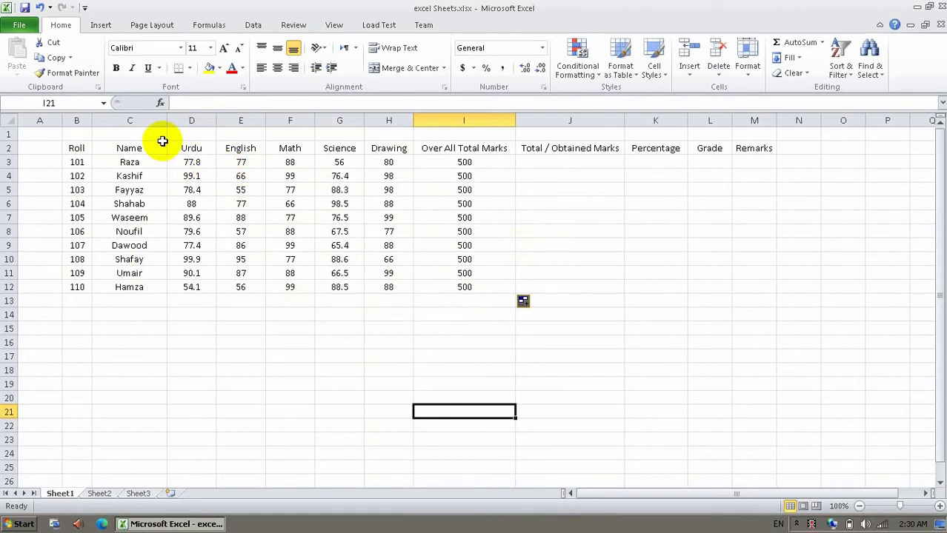
left_click(194, 148)
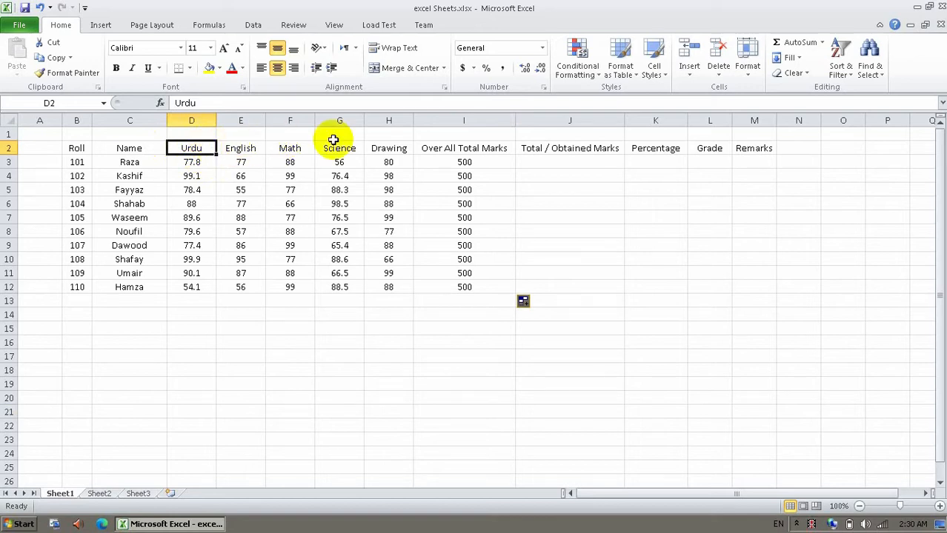
left_click(391, 147)
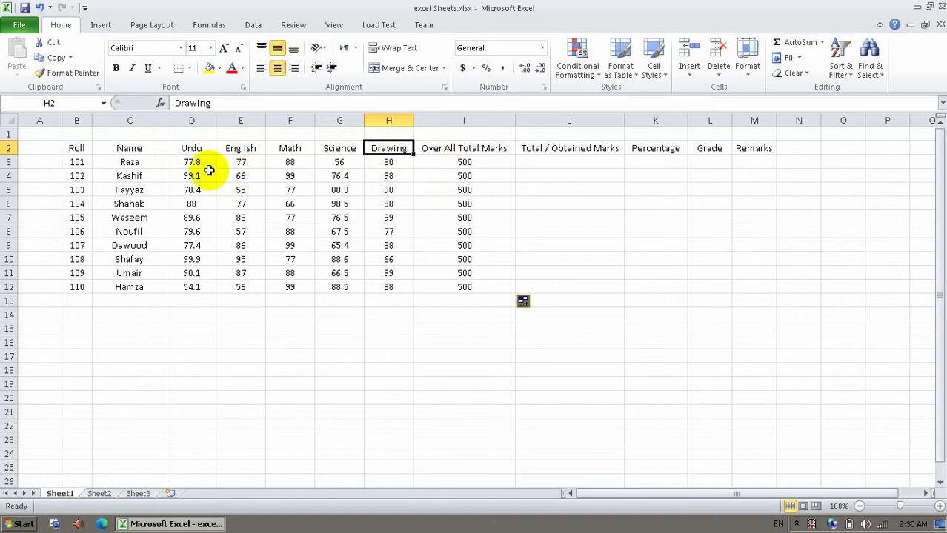
left_click(420, 163)
left_click(430, 176)
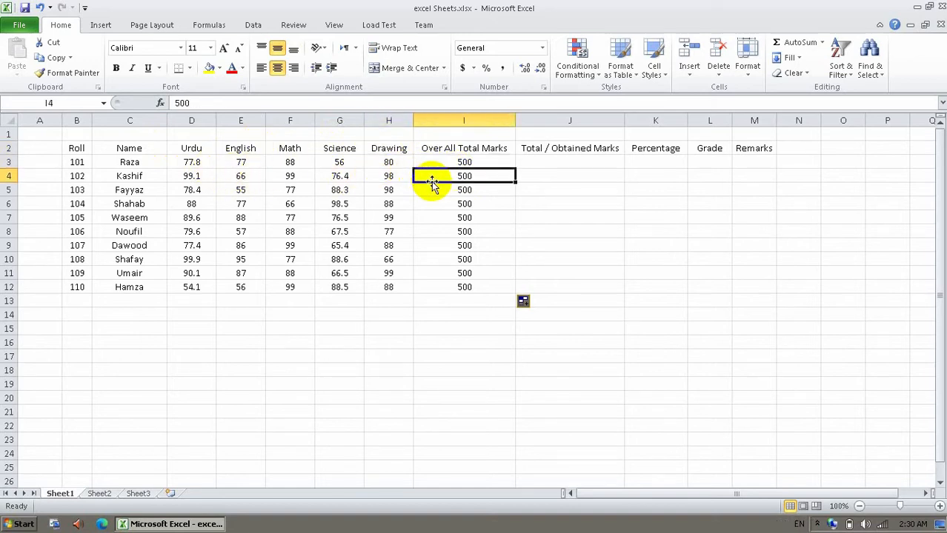
left_click(555, 166)
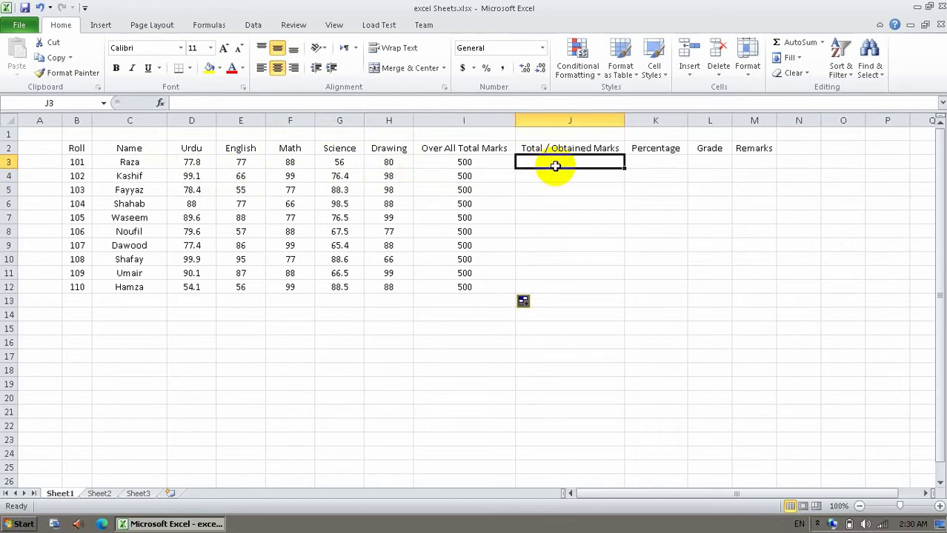
left_click(641, 163)
left_click(710, 160)
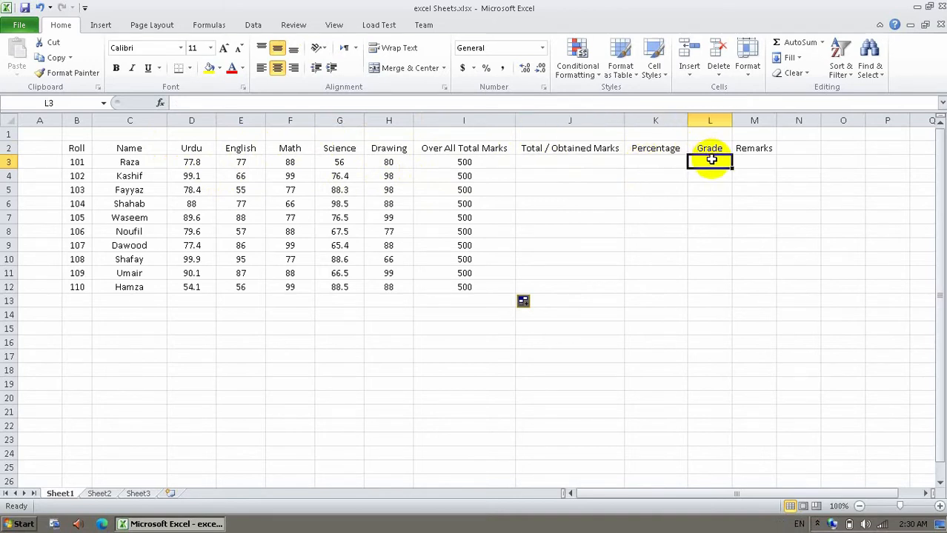
left_click(743, 166)
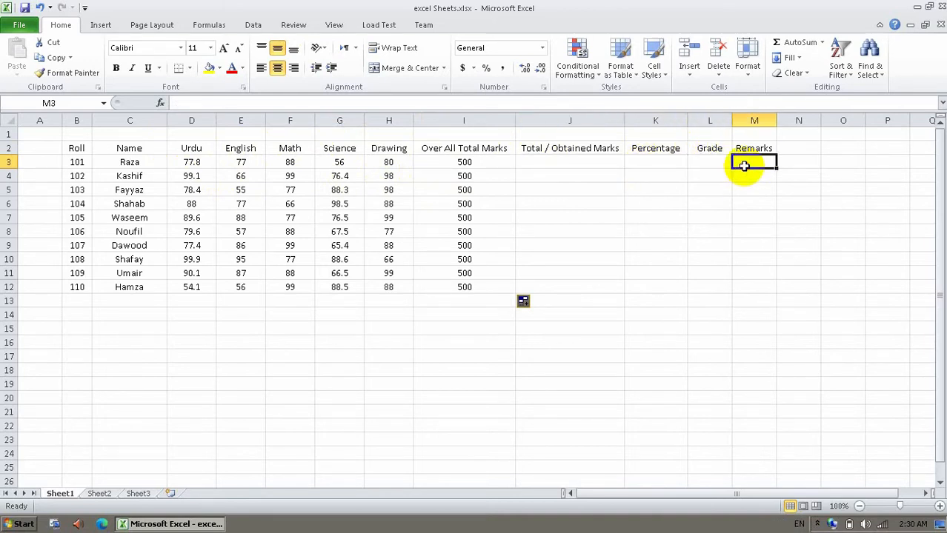
Begin a SUM formula in J3 covering the first student's five subject marks, D3:H3.
left_click(532, 164)
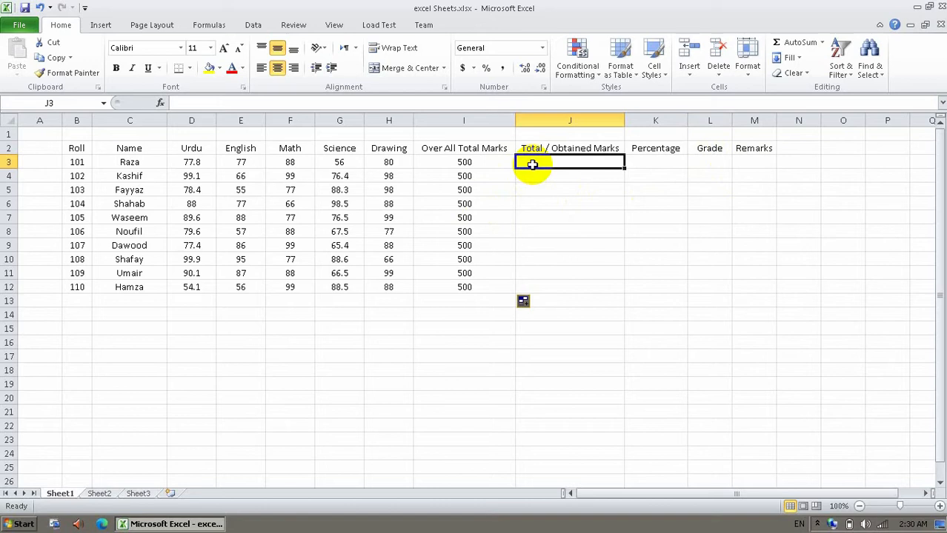
type("=")
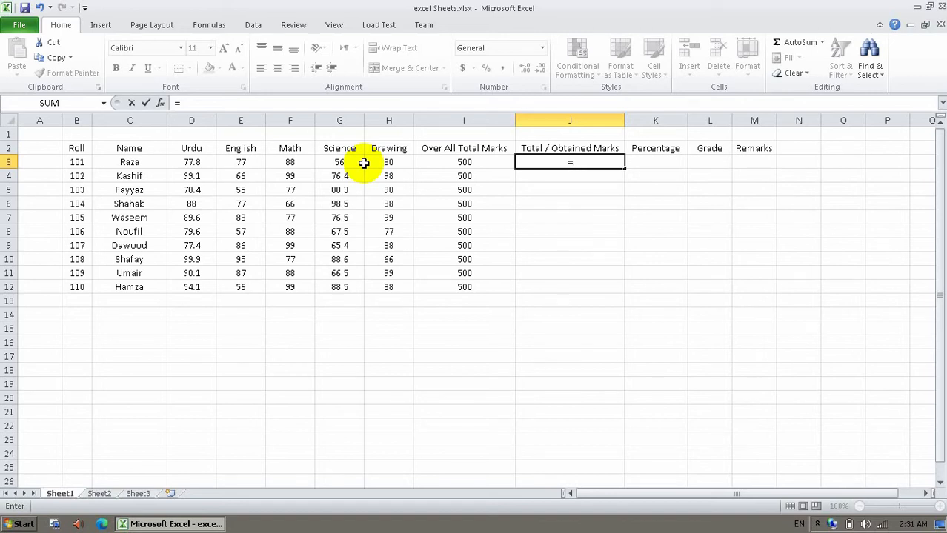
type("sum")
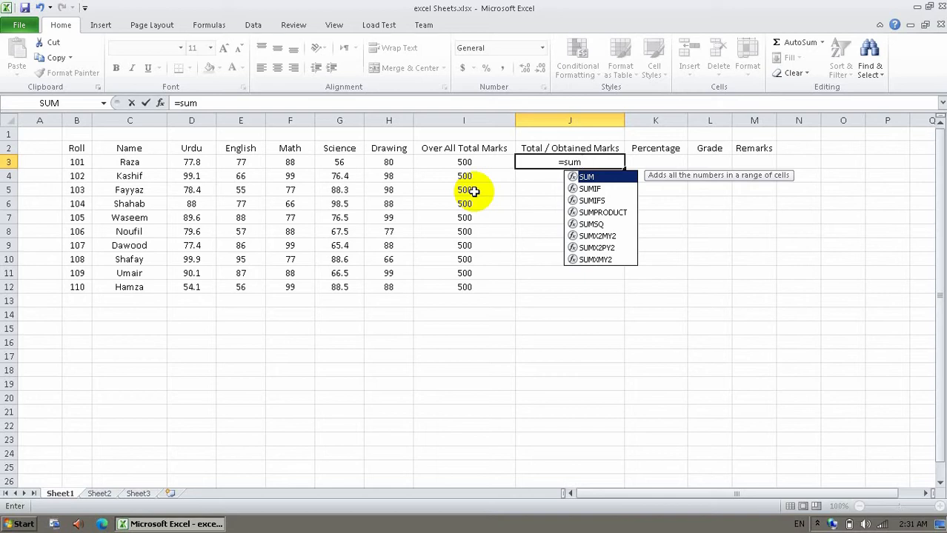
type("(")
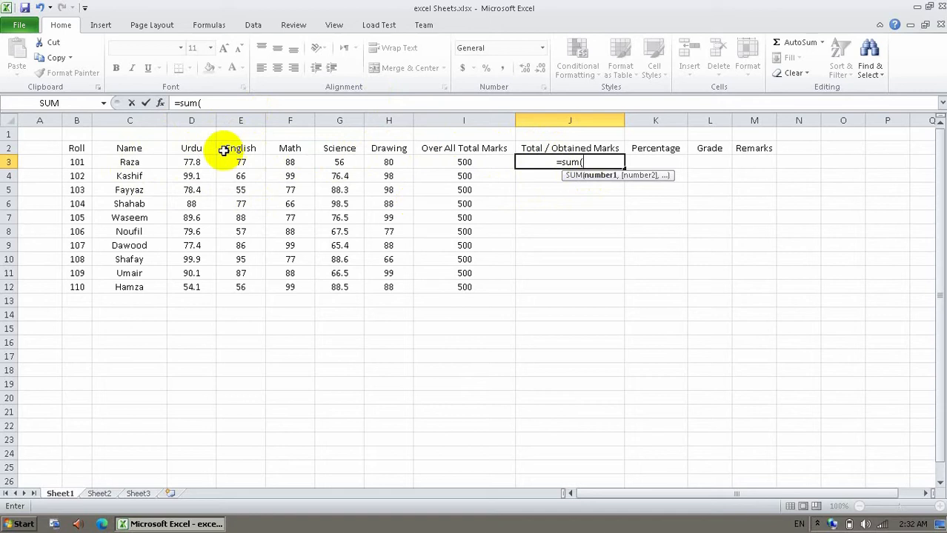
left_click(176, 166)
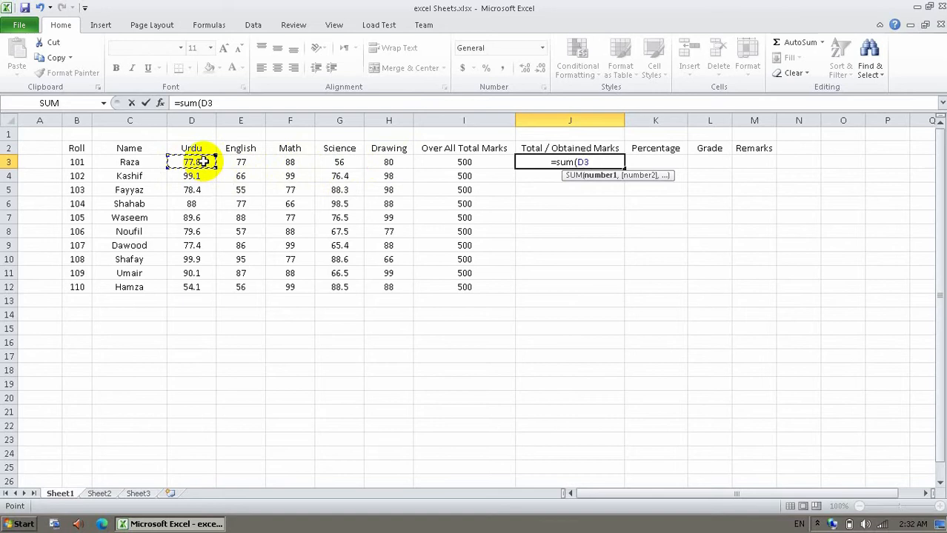
left_click_drag(205, 158, 391, 155)
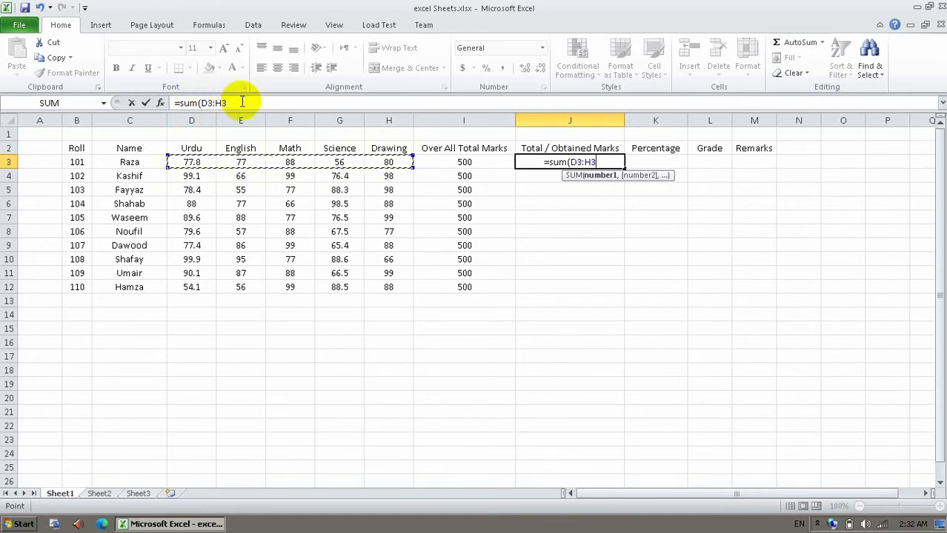
Shorten the SUM range in J3 to D3 alone and commit the formula.
key("BackSpace")
key("BackSpace")
key("BackSpace")
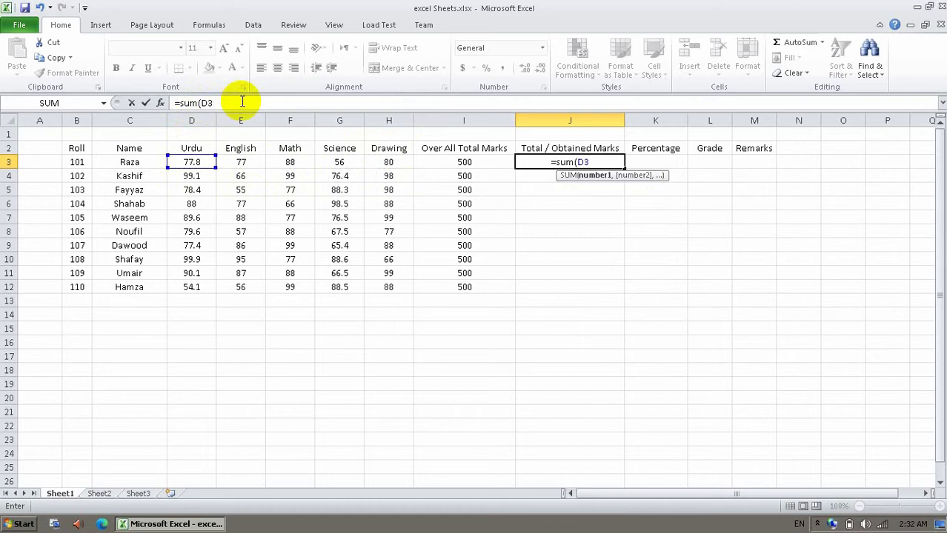
key("shift+Return")
type(";h3")
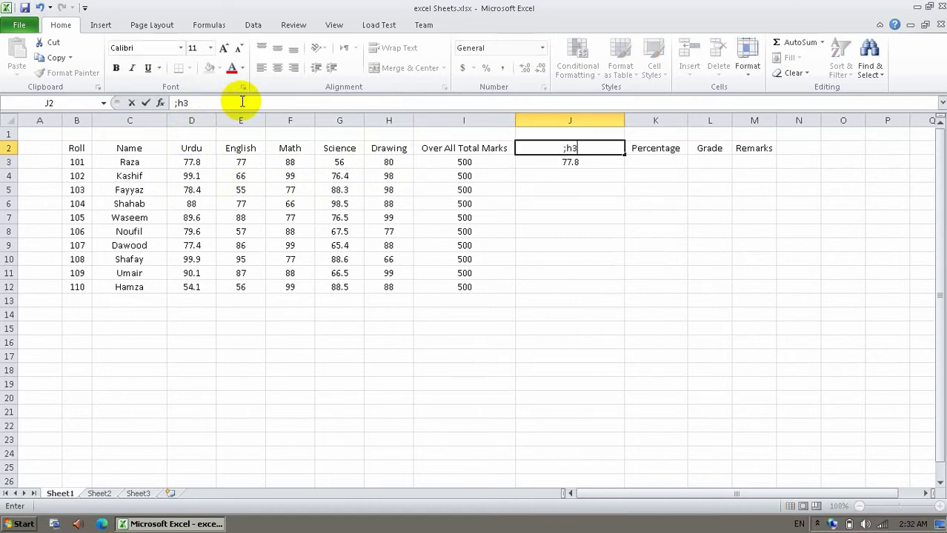
key("BackSpace")
key("BackSpace")
key("BackSpace")
type("Total / Obtained Marks")
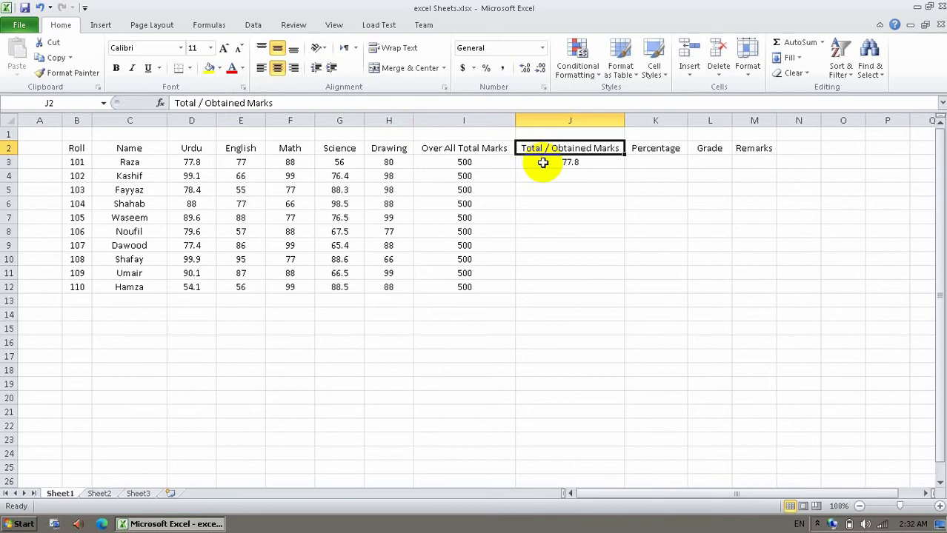
left_click(543, 162)
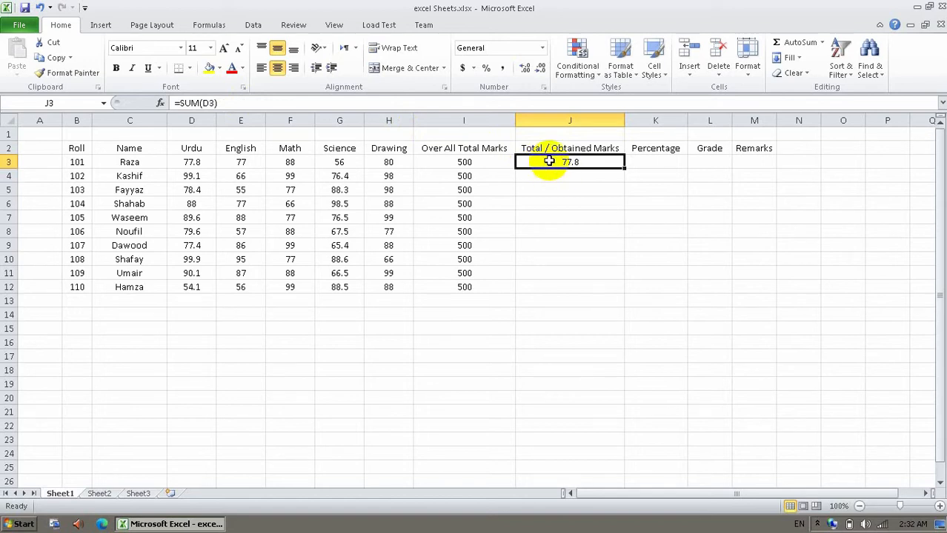
double_click(549, 162)
key("Escape")
left_click(227, 97)
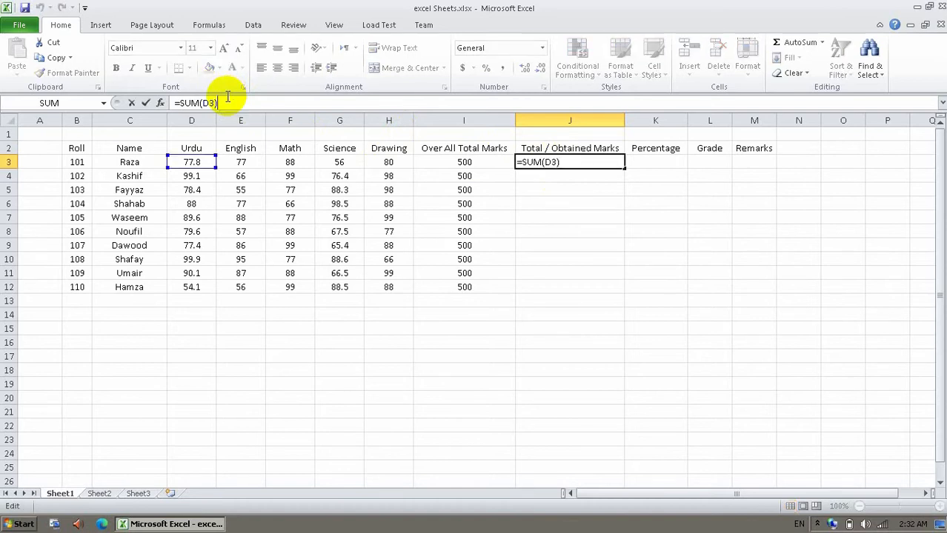
key("Escape")
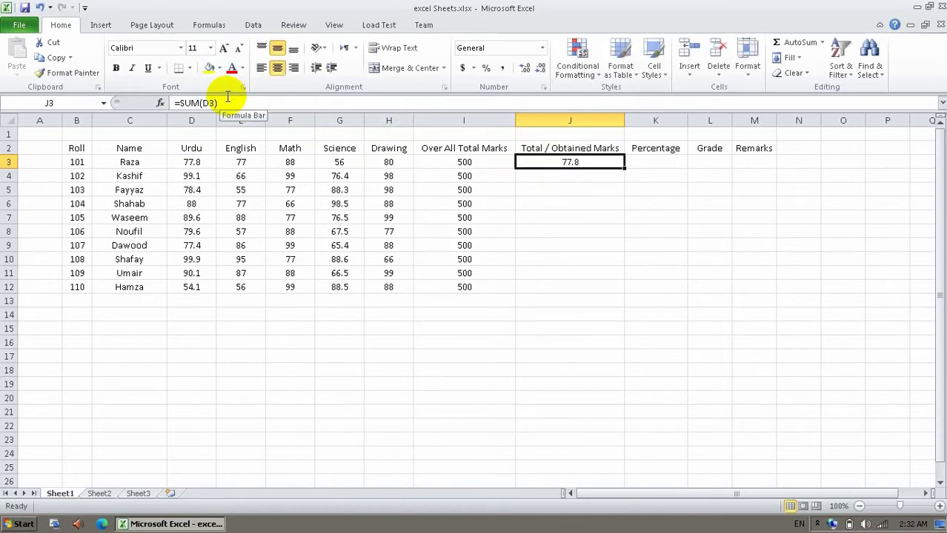
Extend the SUM formula in J3 to the range D3:H3 and commit it.
double_click(582, 163)
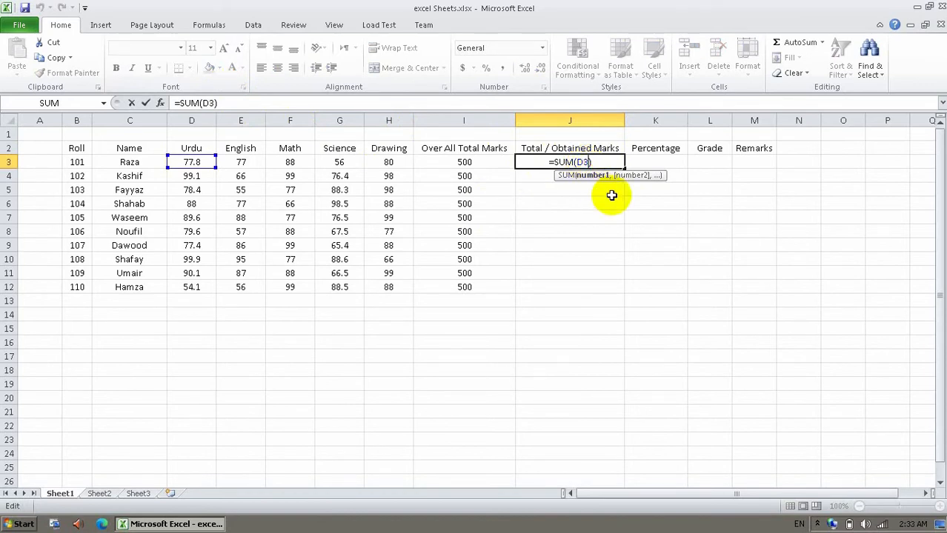
type(":")
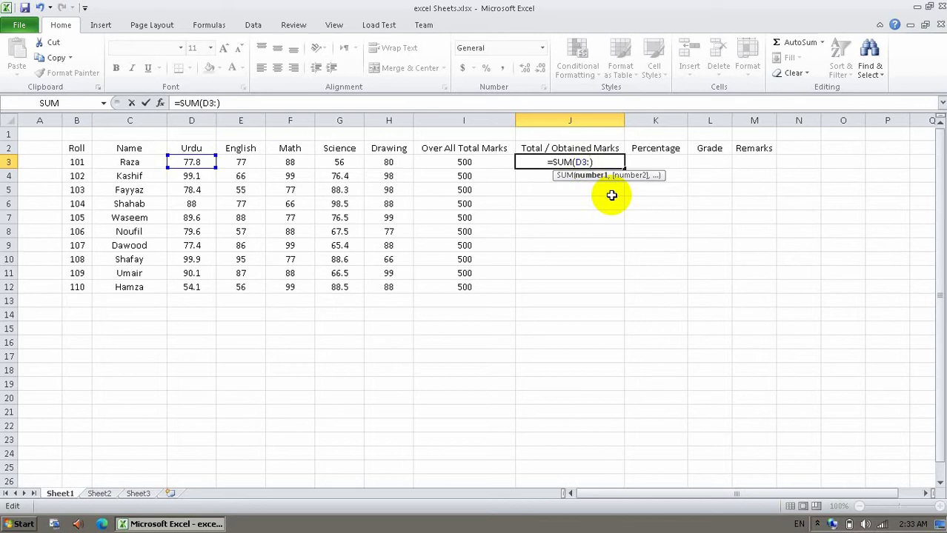
type("h3")
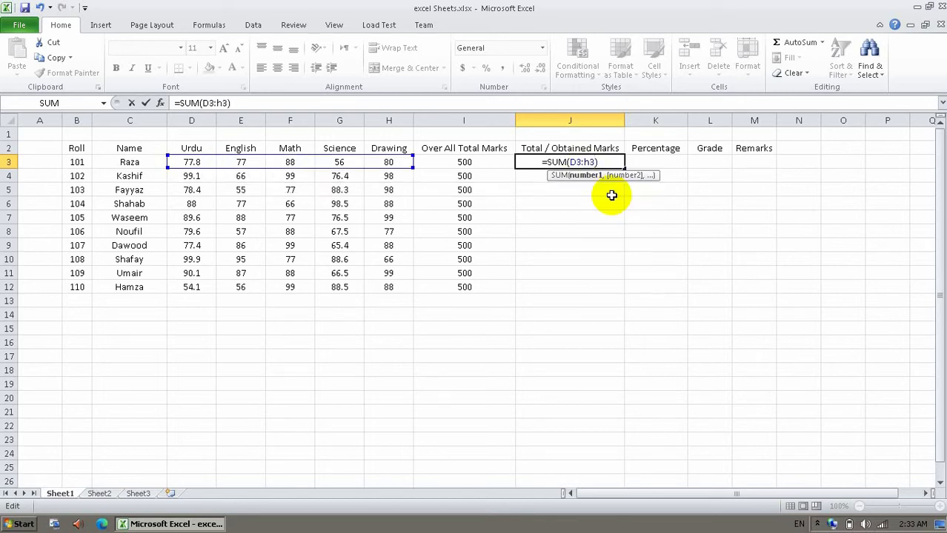
left_click(557, 161)
key("Return")
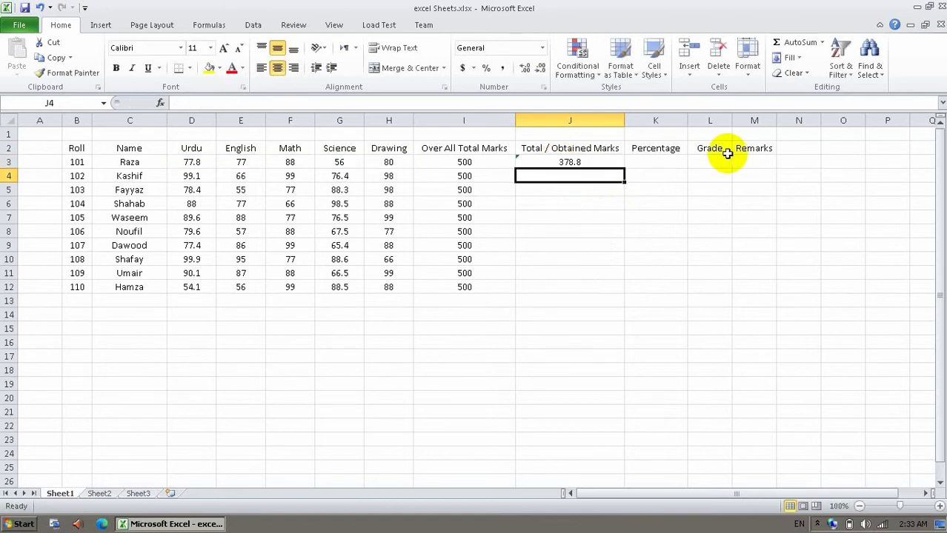
key("Up")
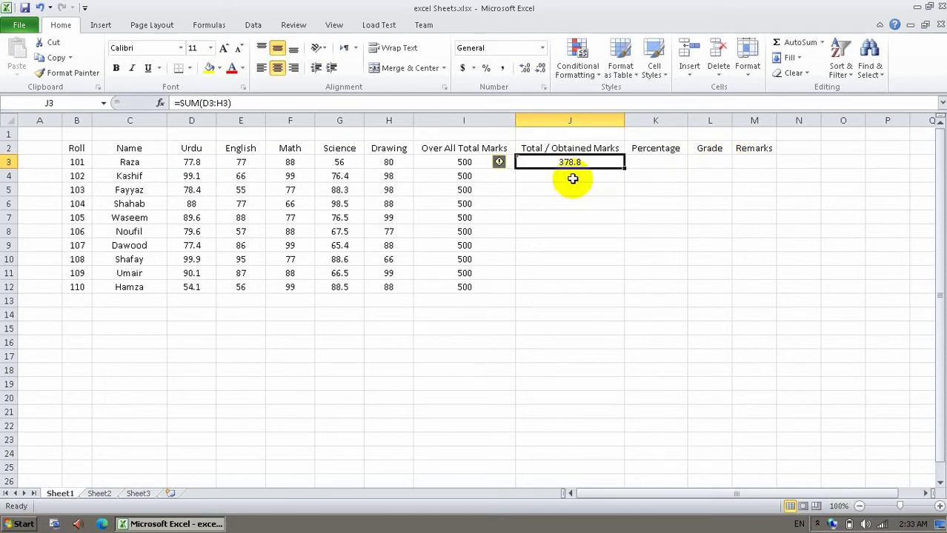
Start inserting a function in J4 and list the functions of the Math & Trig category.
left_click(573, 179)
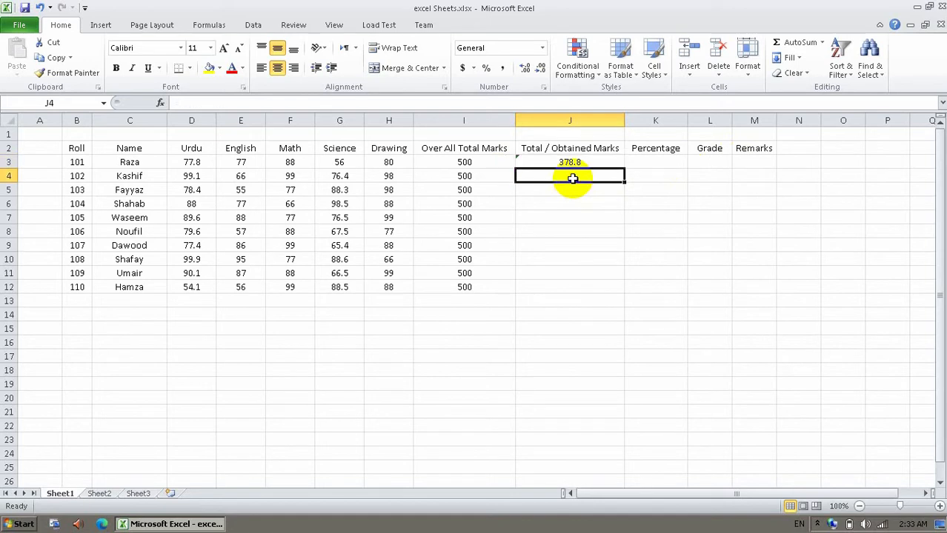
left_click(160, 103)
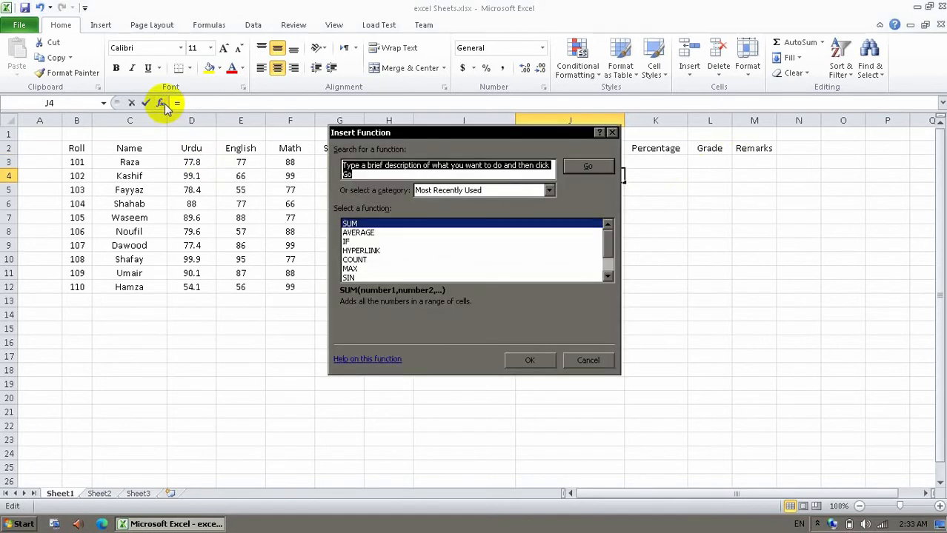
left_click(472, 191)
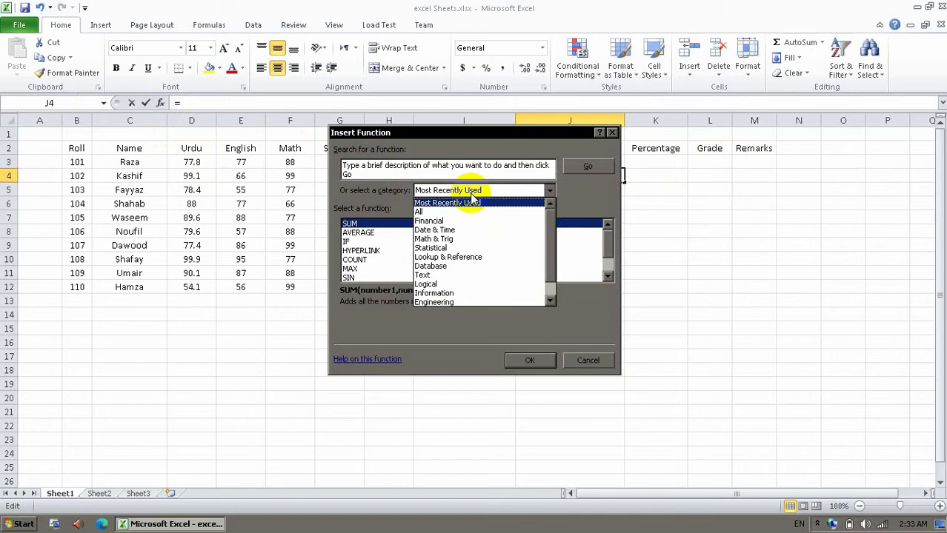
left_click(433, 241)
left_click(433, 241)
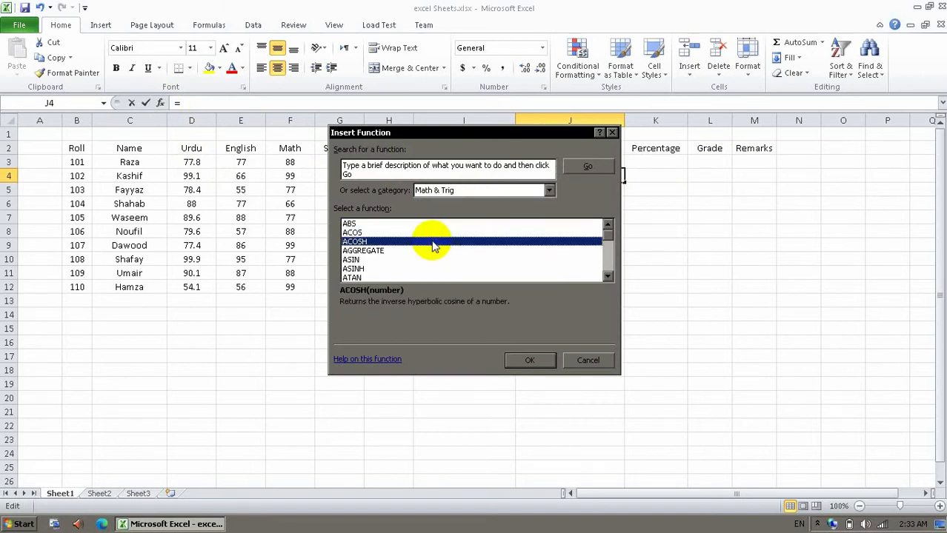
Find SUM among the Math & Trig functions and insert it into J4.
key("s")
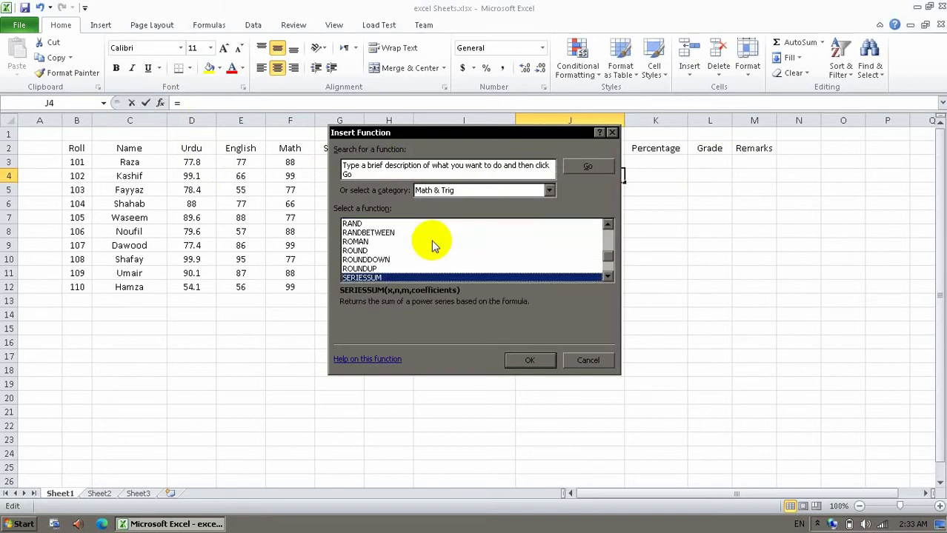
left_click(607, 276)
left_click(607, 277)
left_click(606, 276)
left_click(606, 277)
left_click(606, 276)
left_click(607, 277)
left_click(607, 276)
left_click(607, 277)
left_click(607, 277)
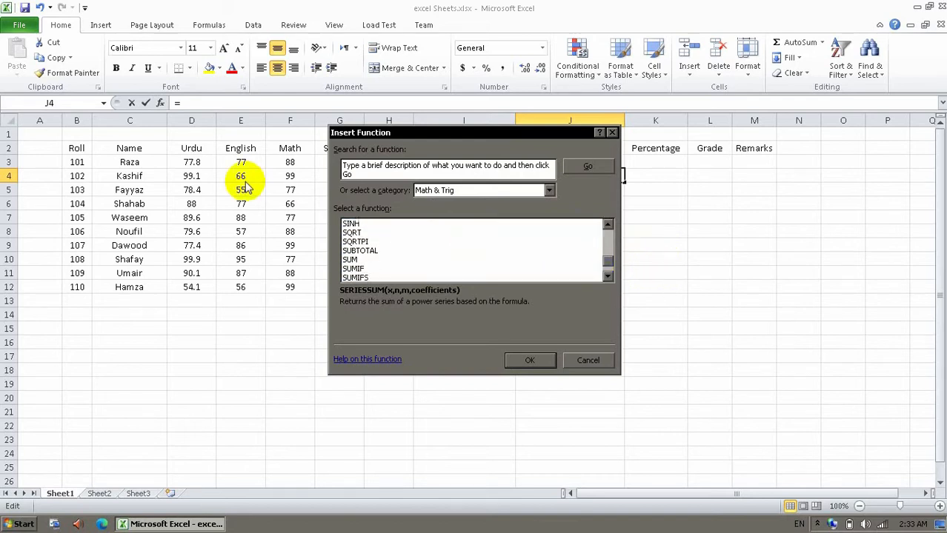
left_click(354, 260)
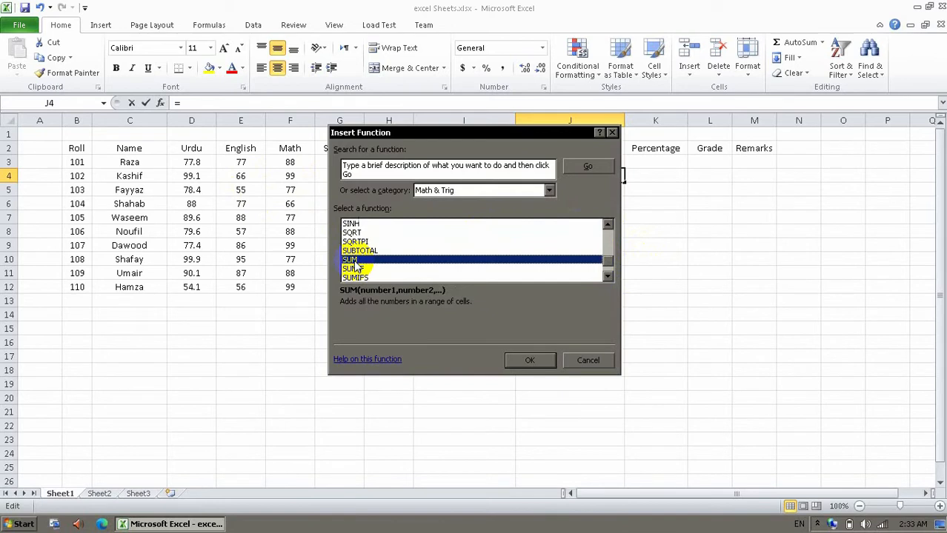
left_click(517, 363)
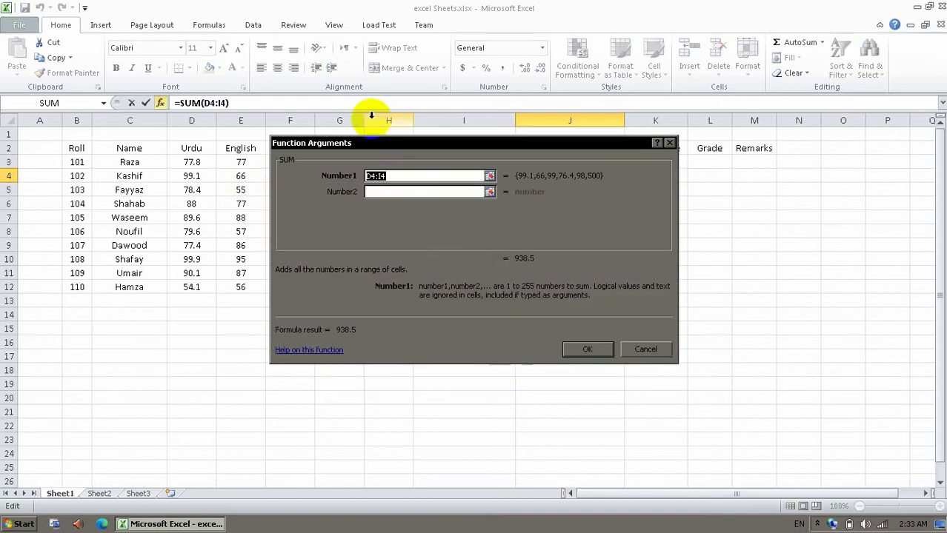
Replace the SUM argument for J4 with the range D4:H4 and confirm the function.
left_click_drag(377, 142, 441, 258)
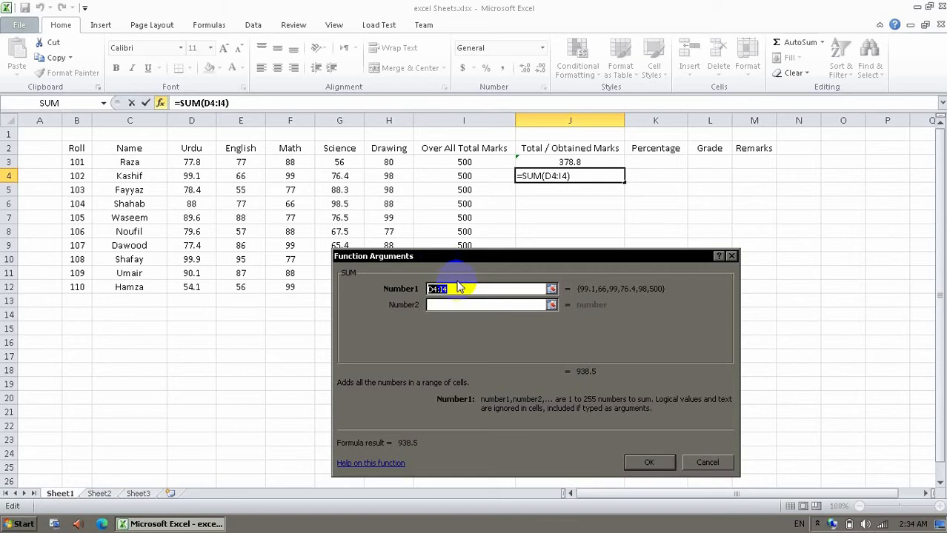
key("Delete")
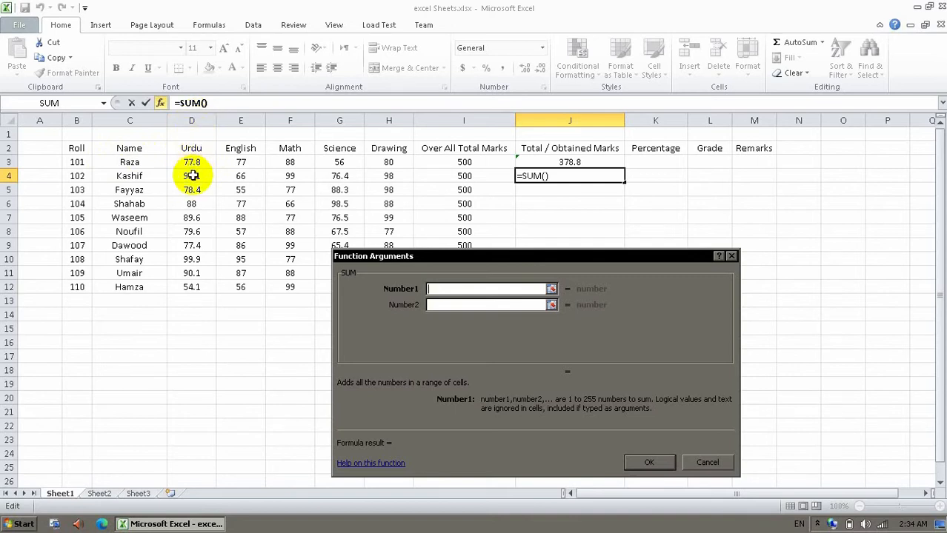
type("d4:")
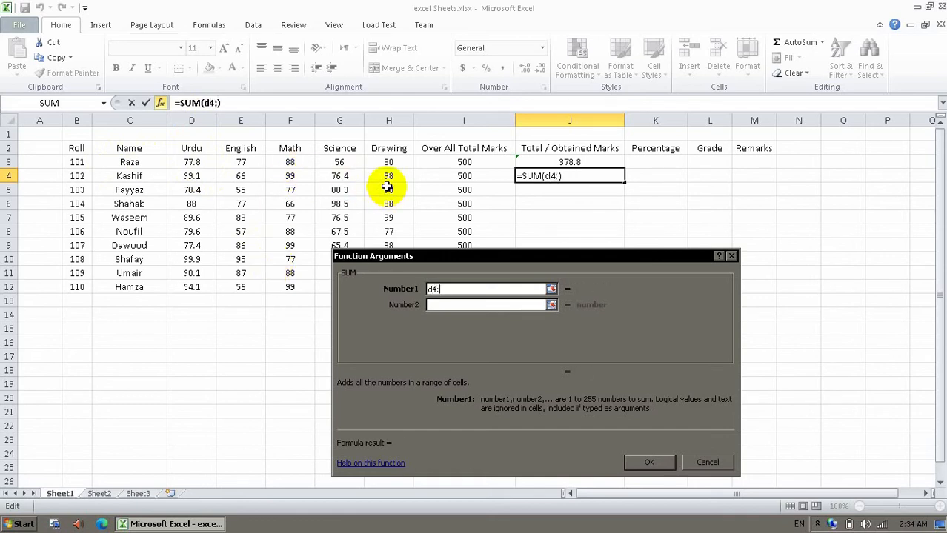
type("h4")
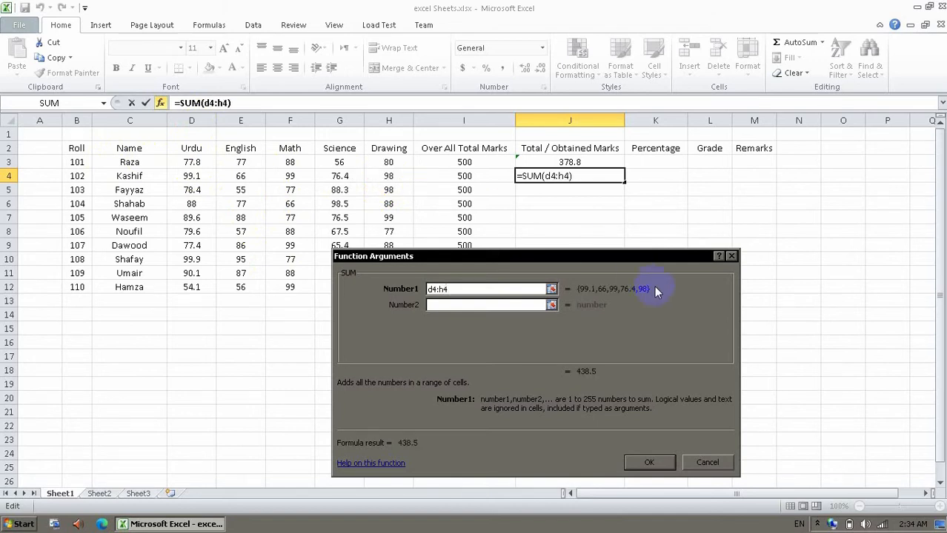
left_click_drag(619, 290, 639, 299)
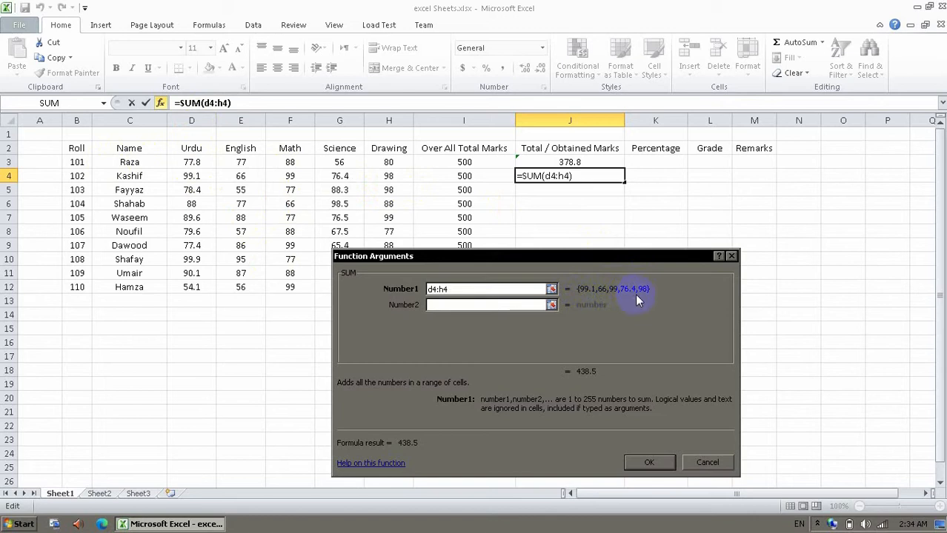
left_click(651, 460)
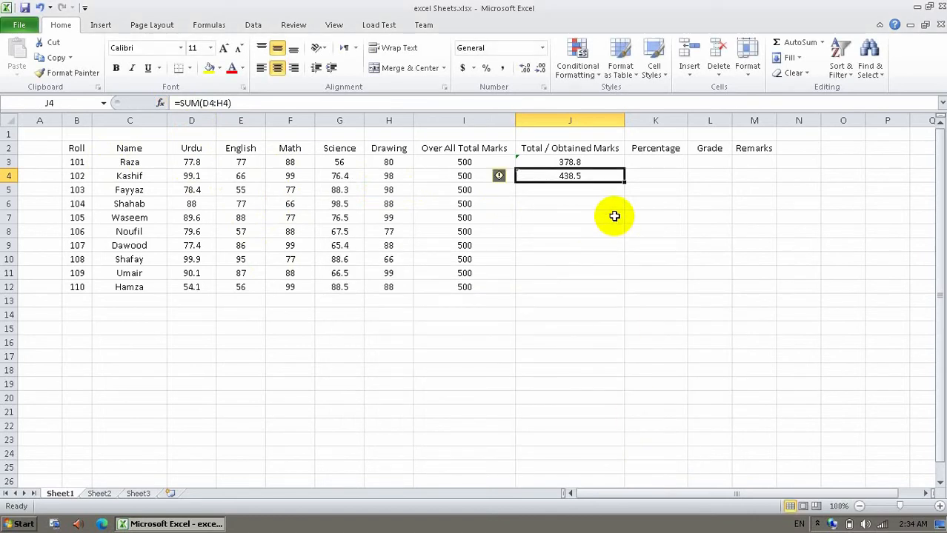
Compare the SUM formulas in J3 and J4, checking how the row references differ.
left_click(584, 164)
left_click(582, 176)
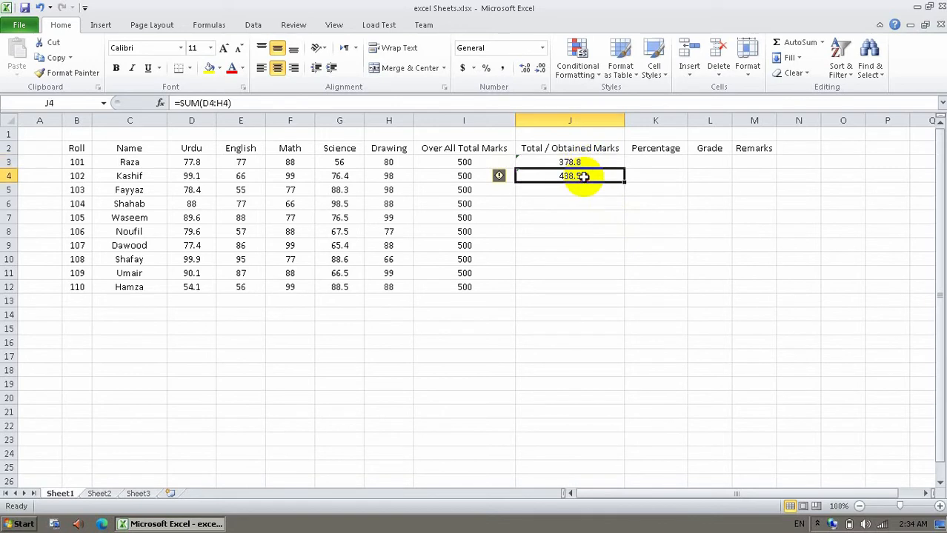
left_click(585, 201)
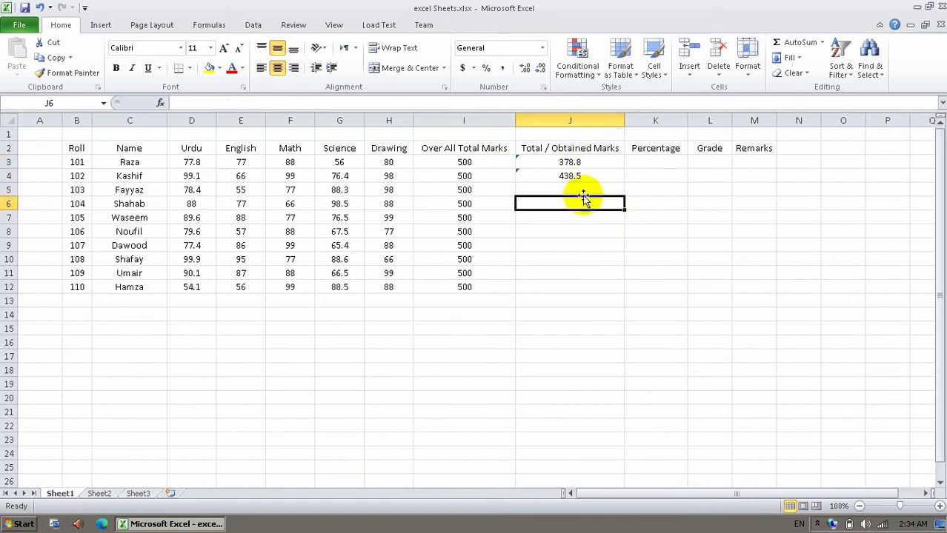
left_click(577, 188)
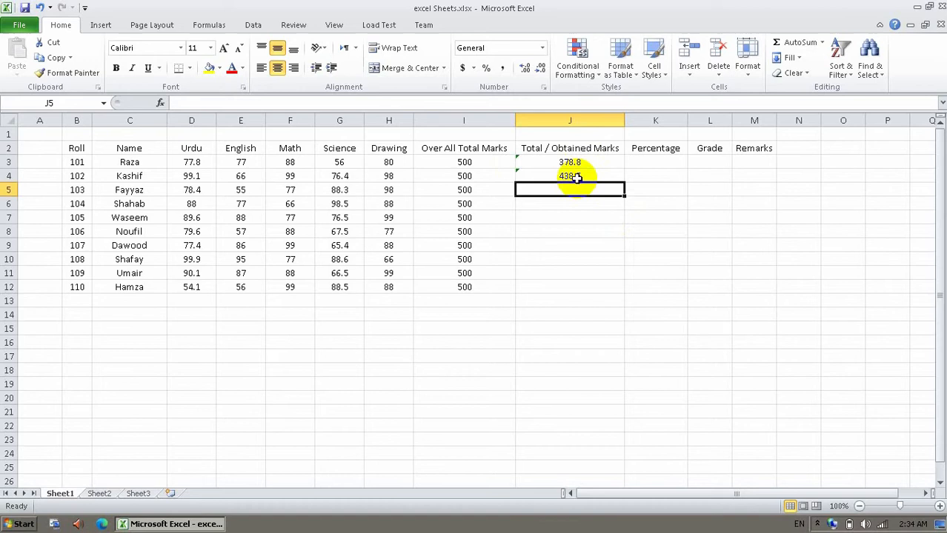
left_click(577, 163)
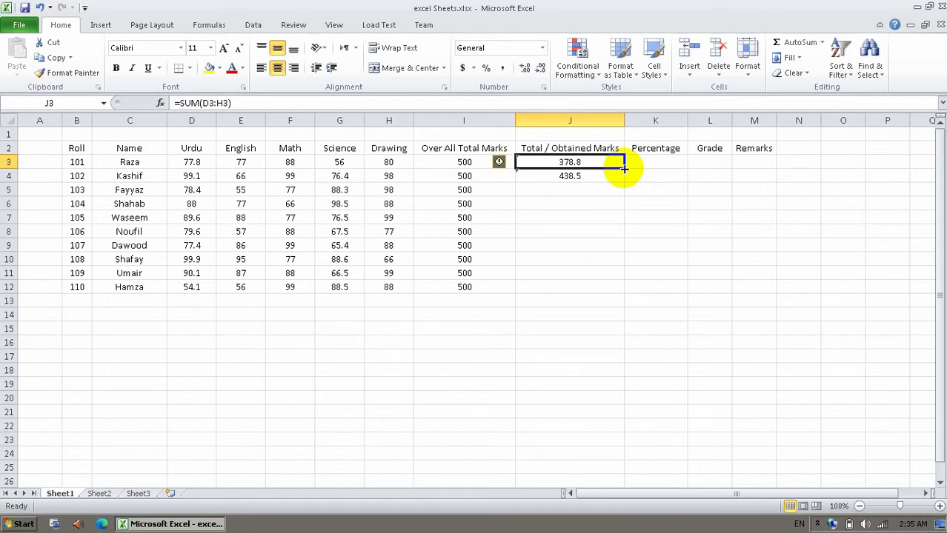
left_click(590, 176)
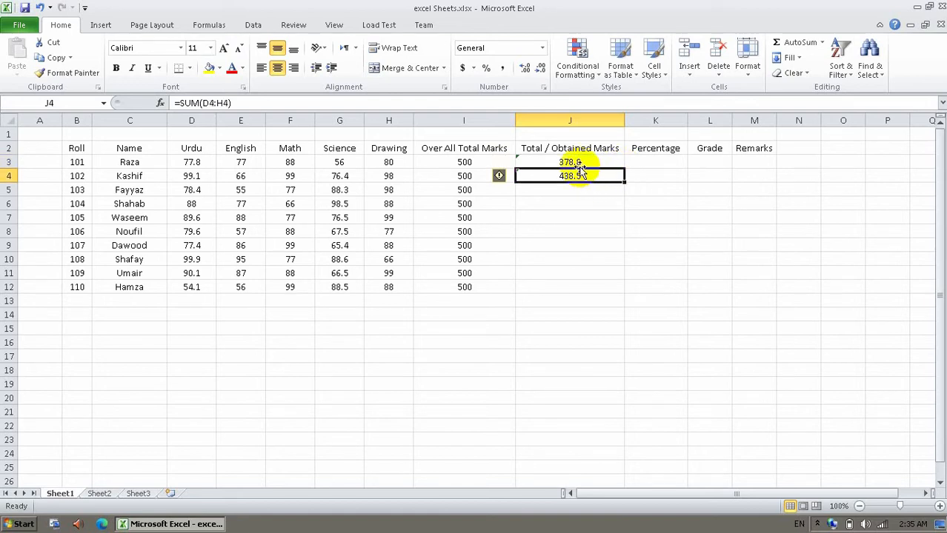
left_click(580, 163)
key("Down")
key("Up")
key("Down")
key("Up")
key("Down")
key("Up")
key("Down")
key("Up")
key("Down")
key("Up")
key("Down")
key("Up")
key("Down")
key("Up")
key("Down")
key("Up")
key("Down")
key("Up")
key("Down")
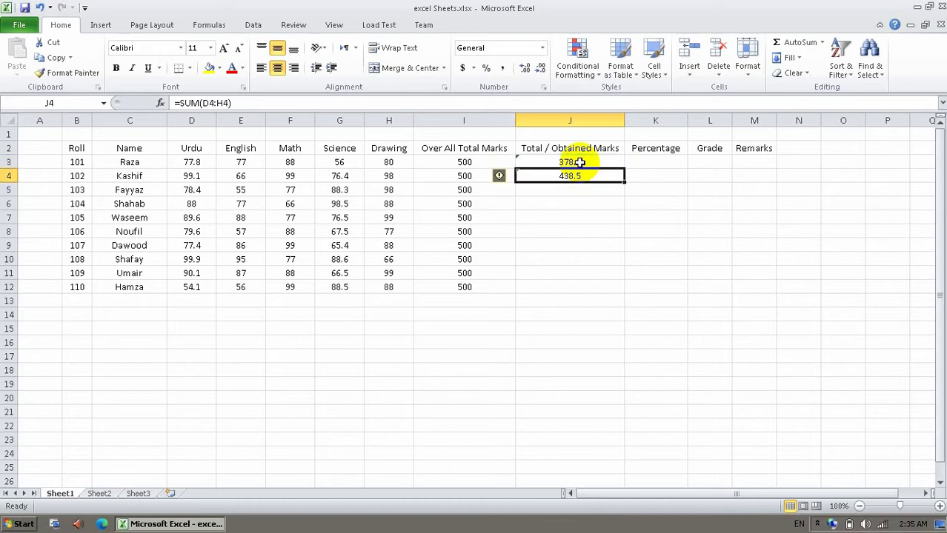
key("Up")
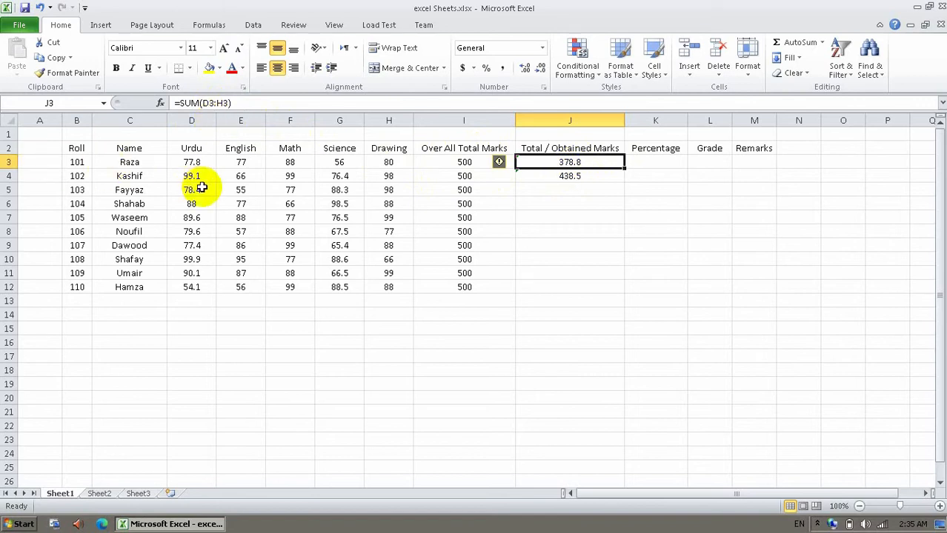
Fill the SUM formula from J4 down through J12.
left_click(541, 177)
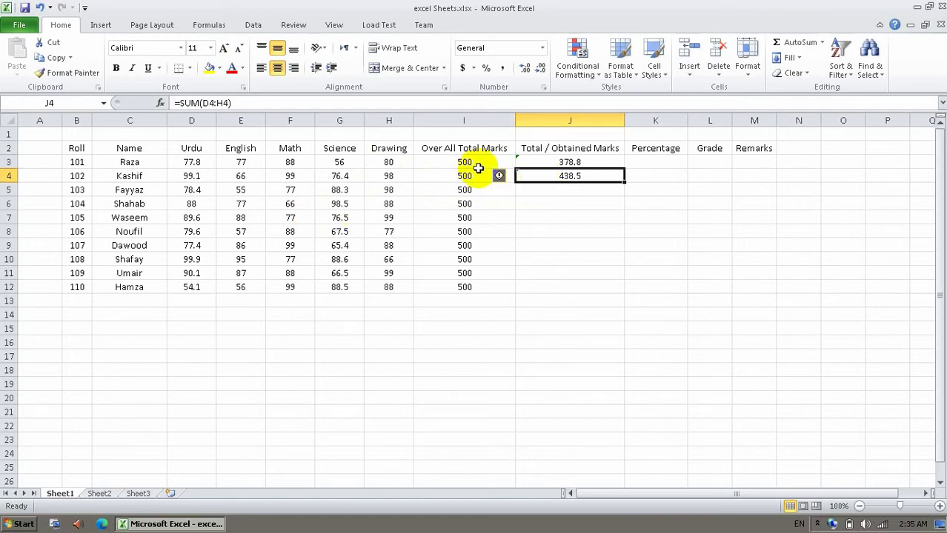
left_click_drag(625, 183, 615, 286)
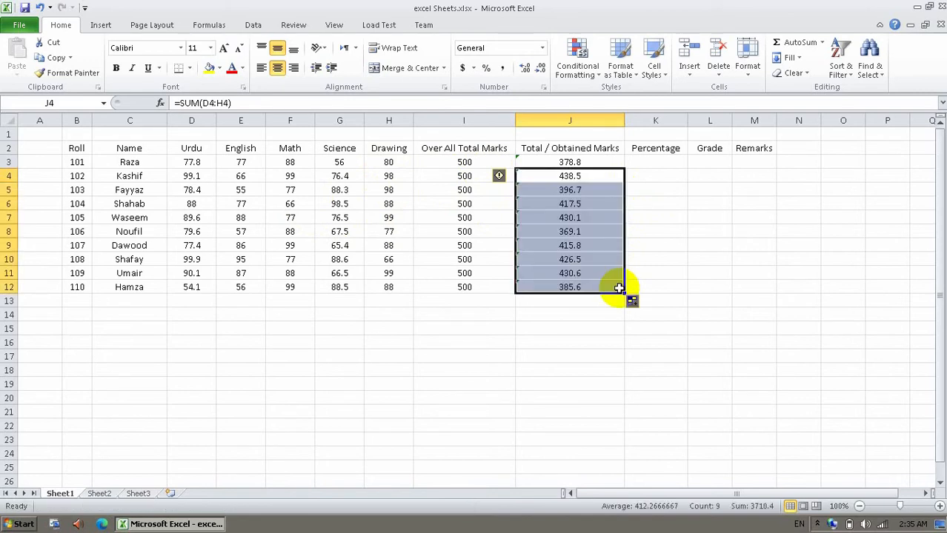
Check the row references of the SUM formulas throughout the Total / Obtained Marks column.
left_click(582, 178)
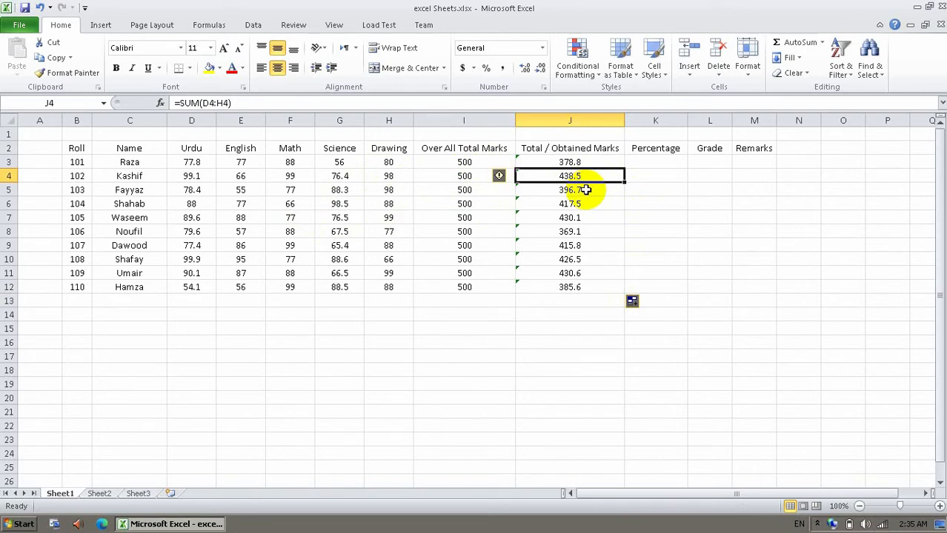
left_click(586, 189)
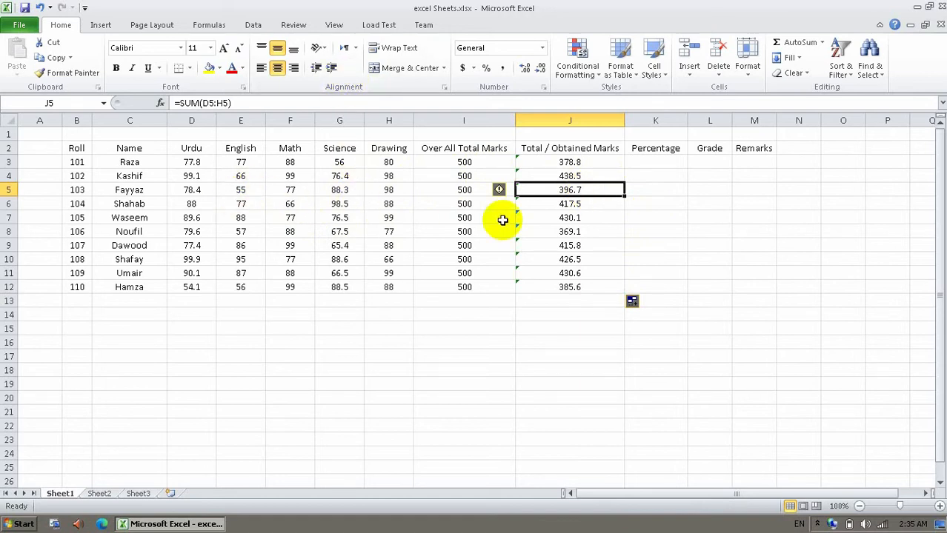
key("Down")
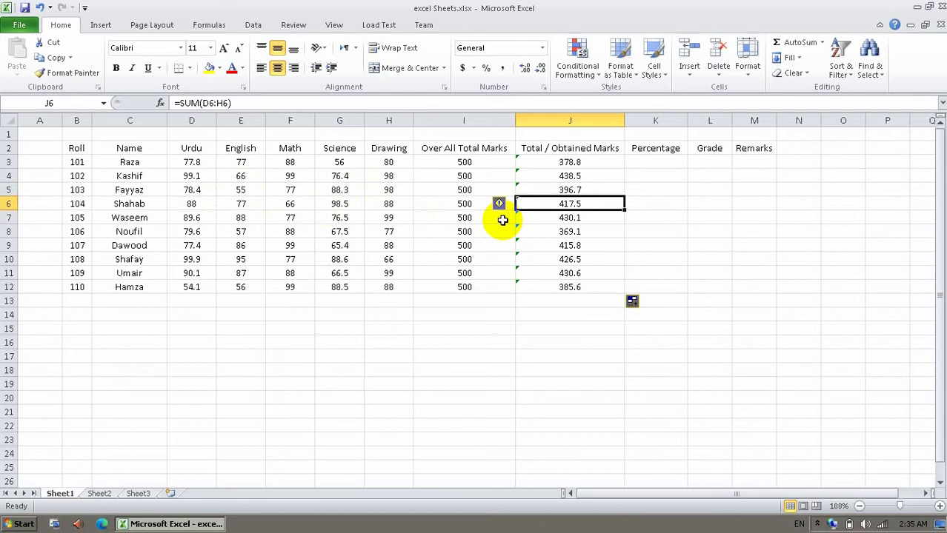
key("Down")
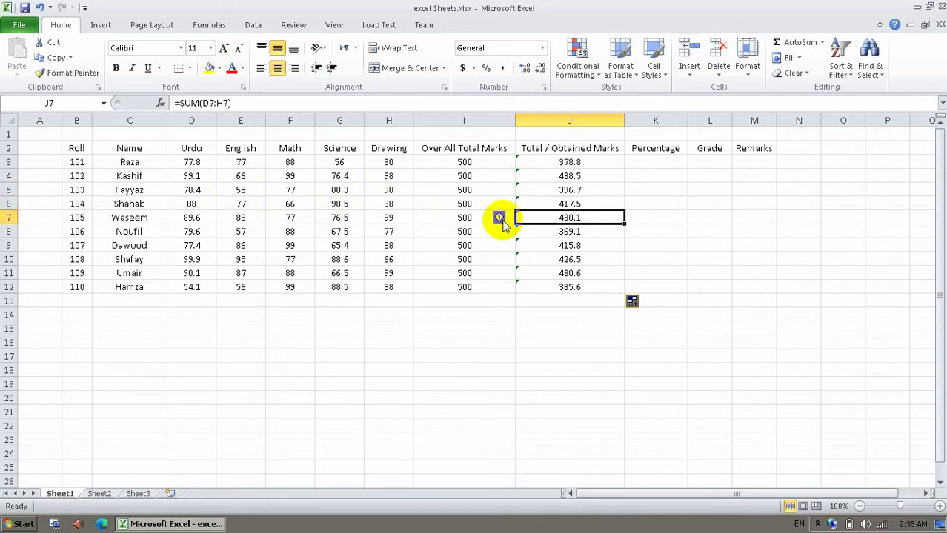
key("Down")
key("Down")
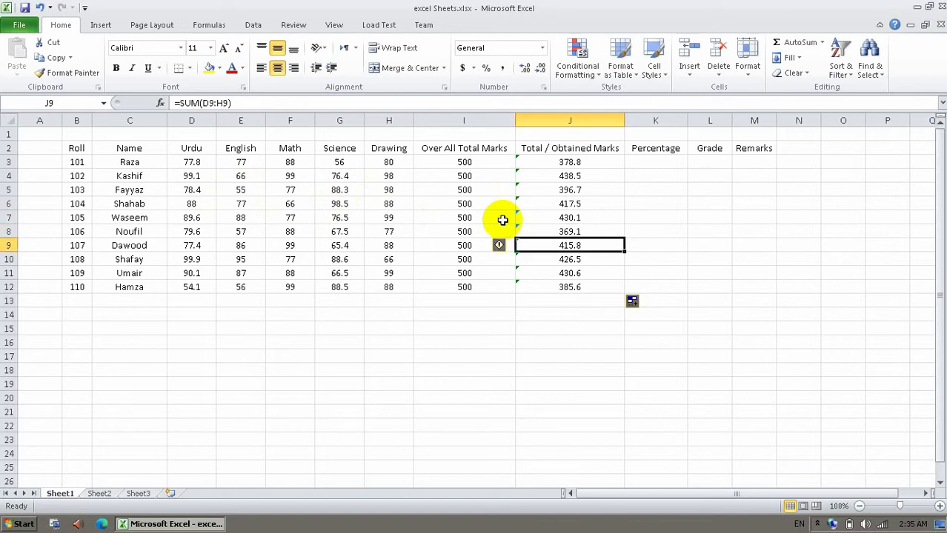
key("Down")
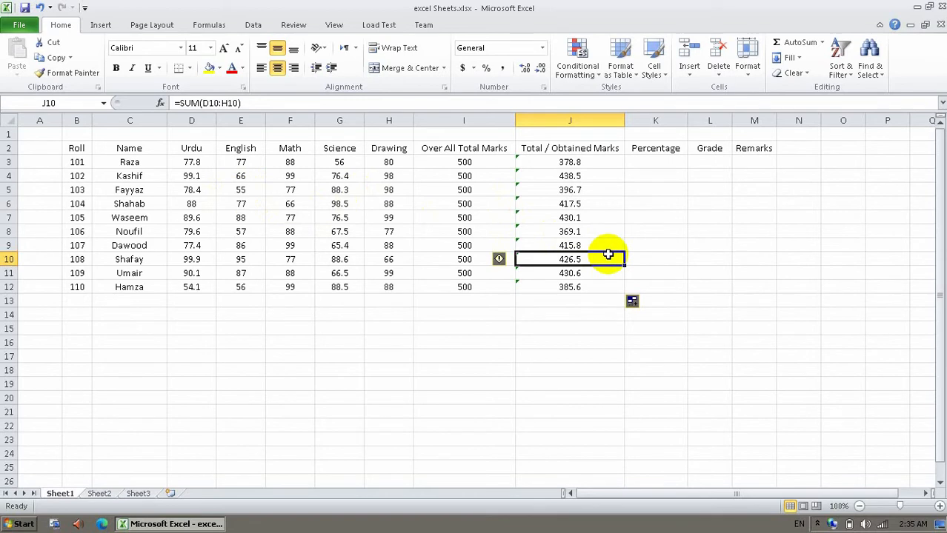
left_click(602, 175)
left_click(593, 162)
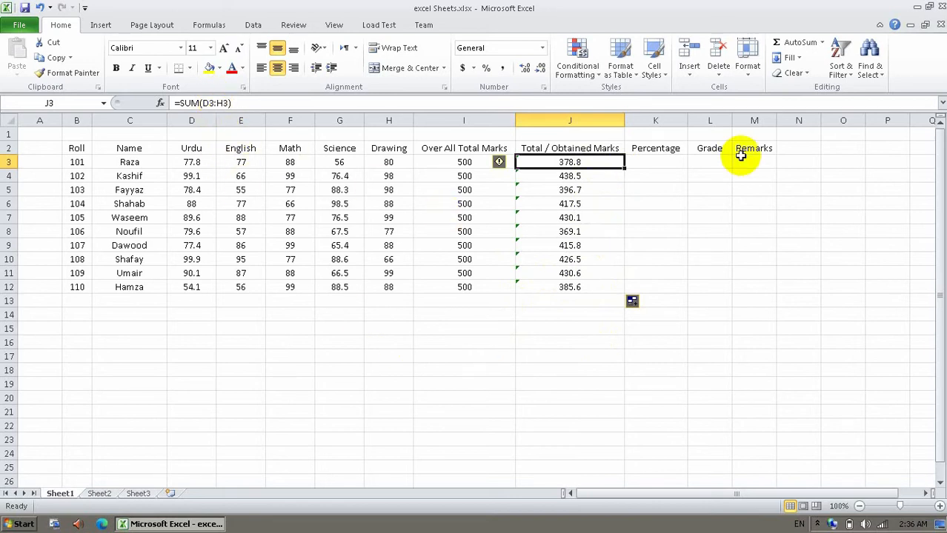
left_click(584, 231)
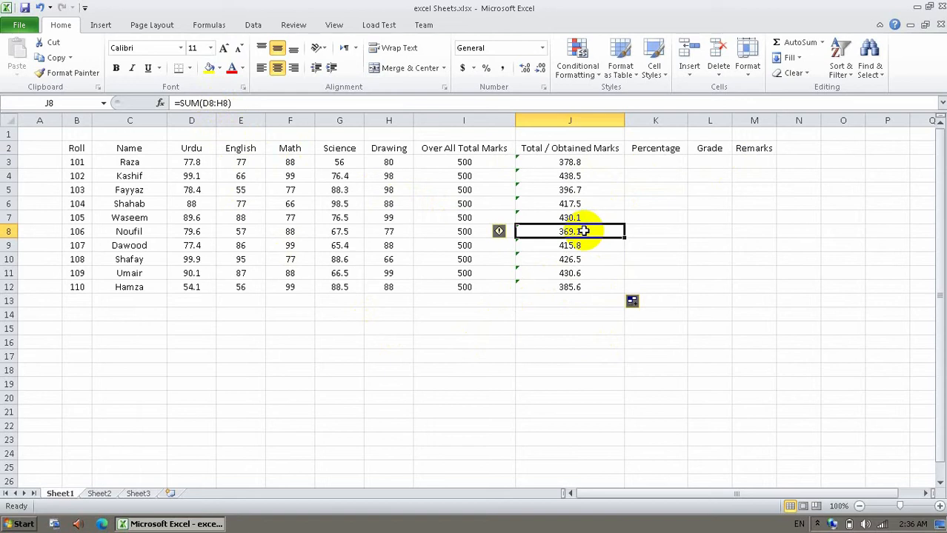
Begin the Percentage formula in K3 with the obtained marks in J3 followed by a division sign.
left_click(656, 163)
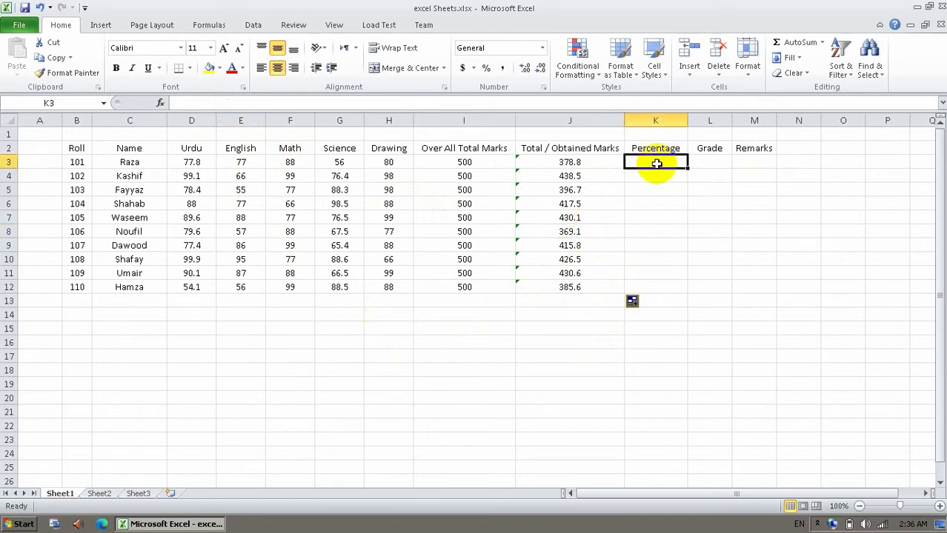
type("=")
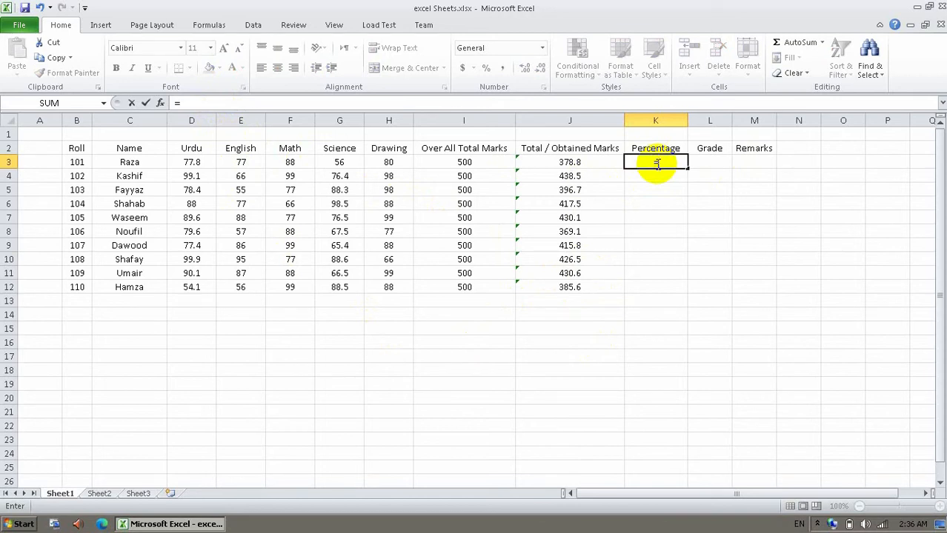
left_click(582, 162)
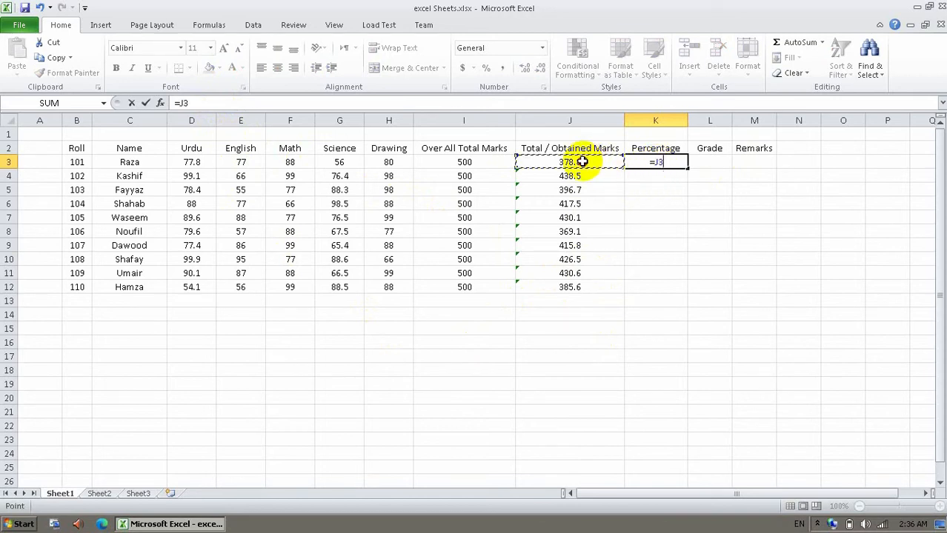
type("/")
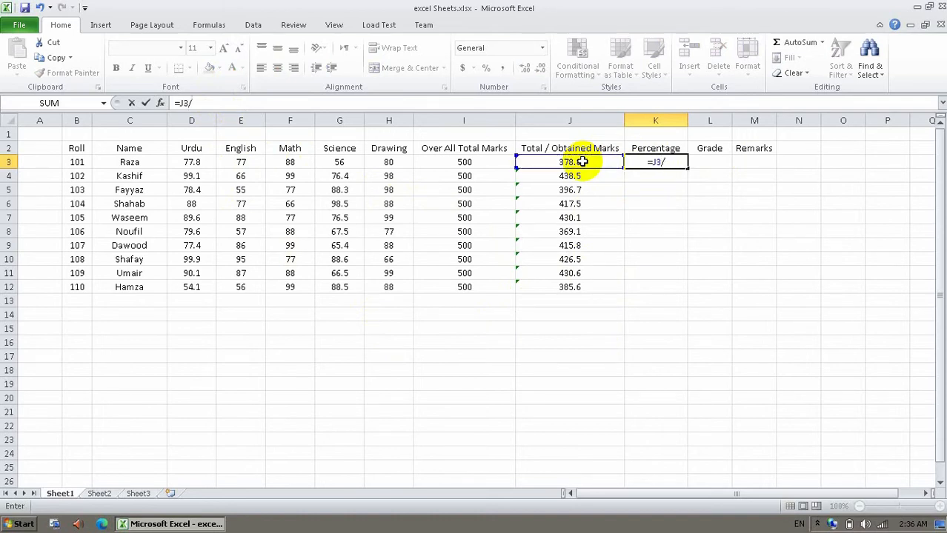
key("shift+Left")
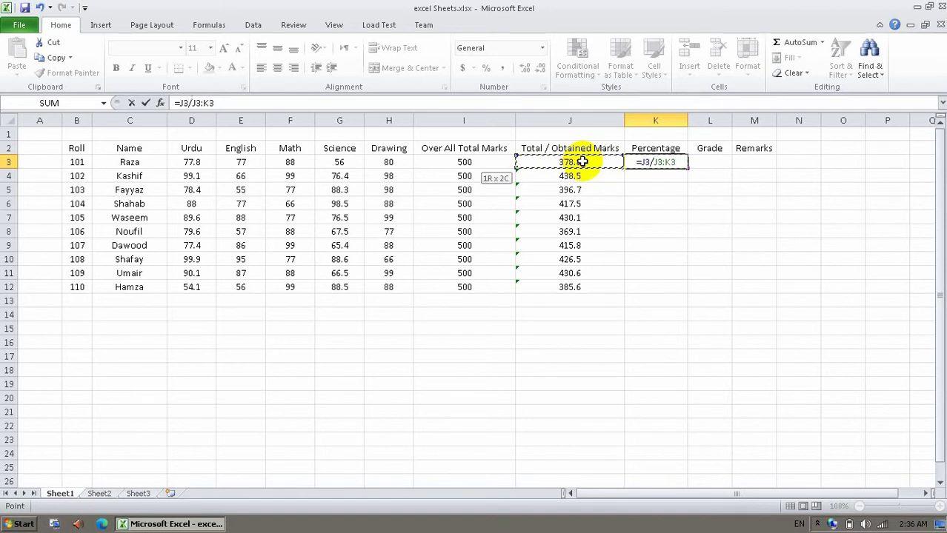
key("BackSpace")
key("BackSpace")
key("BackSpace")
key("BackSpace")
key("BackSpace")
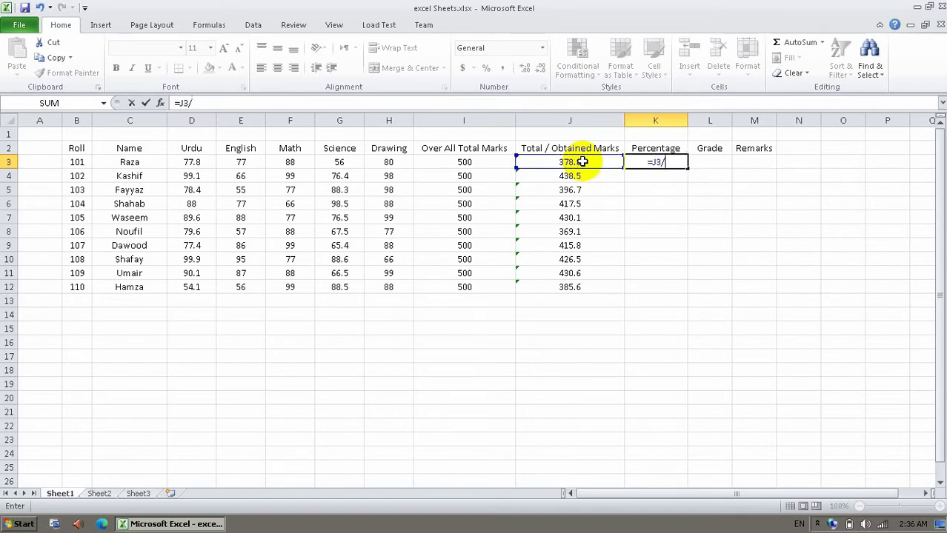
Complete the K3 formula as =J3/I3*100, dividing by the overall total marks, and commit it.
left_click(490, 162)
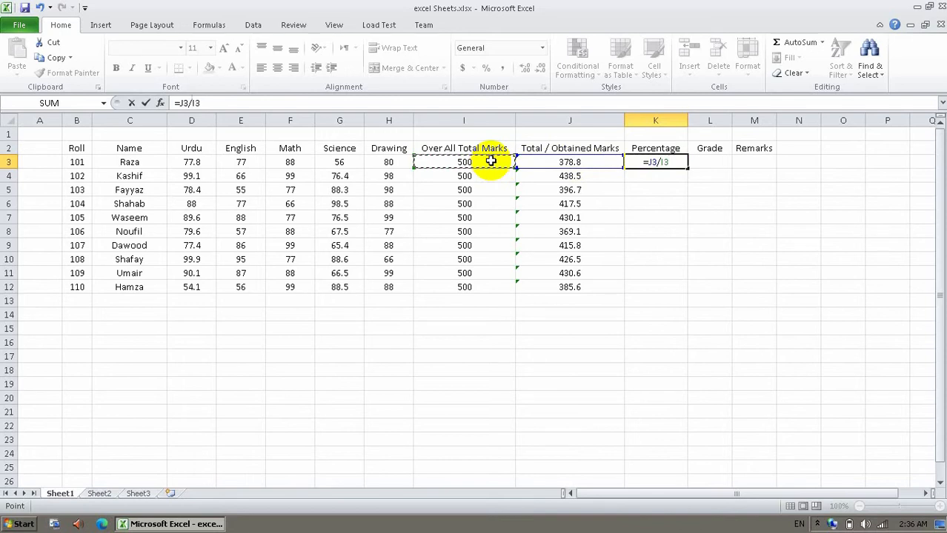
type("*100")
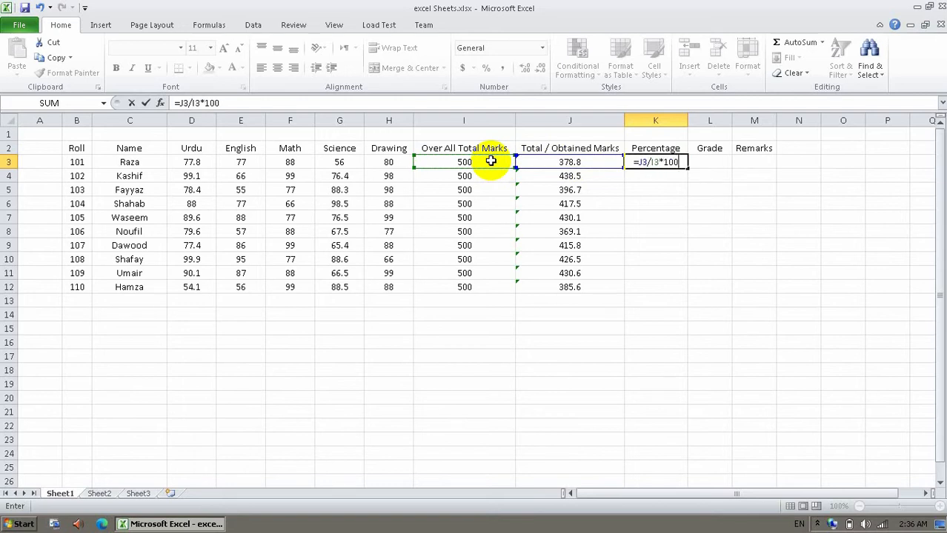
key("Return")
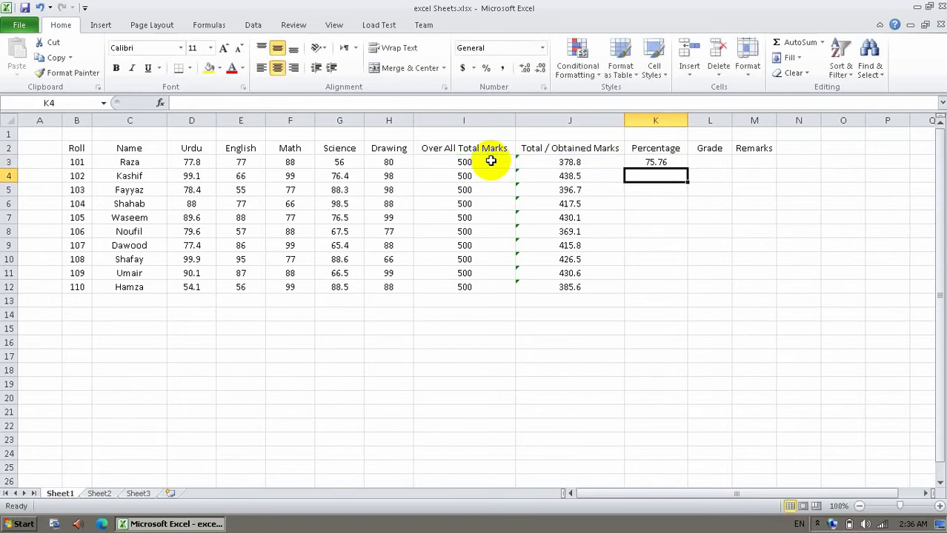
Fill the percentage formula from K3 down through K12, then select the first Grade cell, L3.
key("Up")
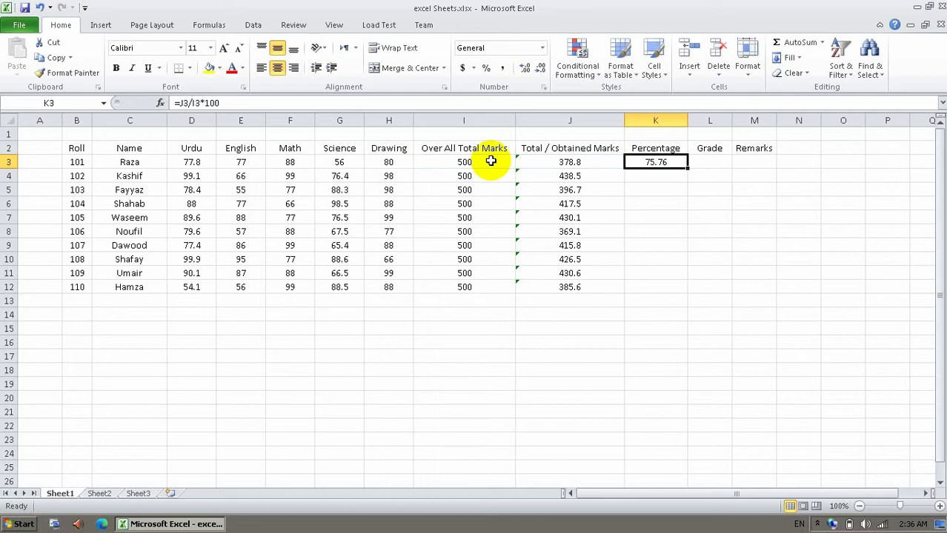
left_click_drag(688, 169, 682, 289)
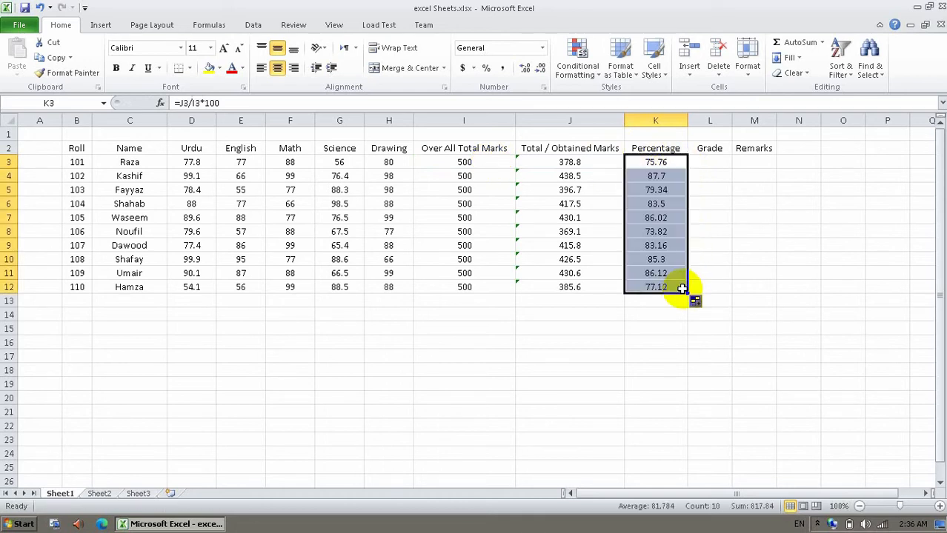
left_click(701, 163)
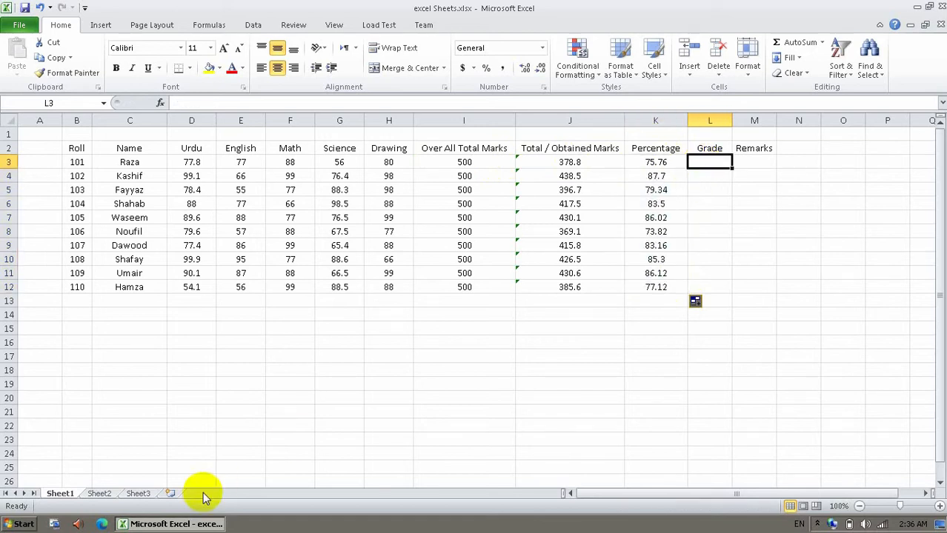
Start a grading key below the table with 90>= A1 in G18 and 80 > = A in G19.
left_click(337, 354)
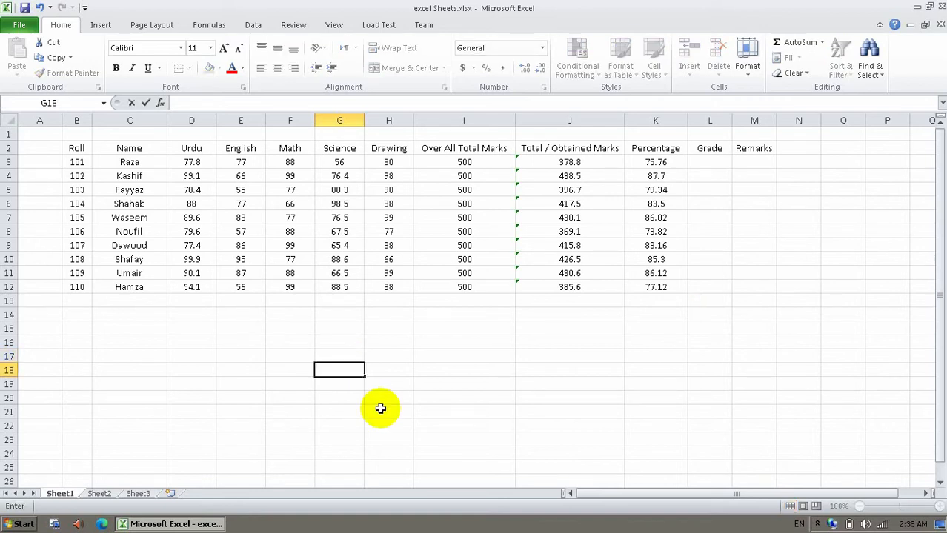
type("90>= A1")
key("Return")
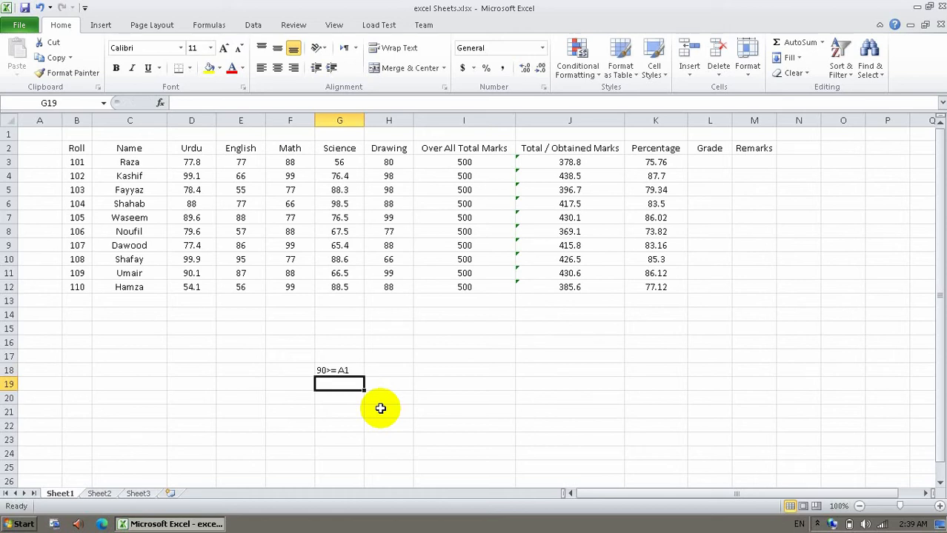
type("90")
key("BackSpace")
key("BackSpace")
type("80 >")
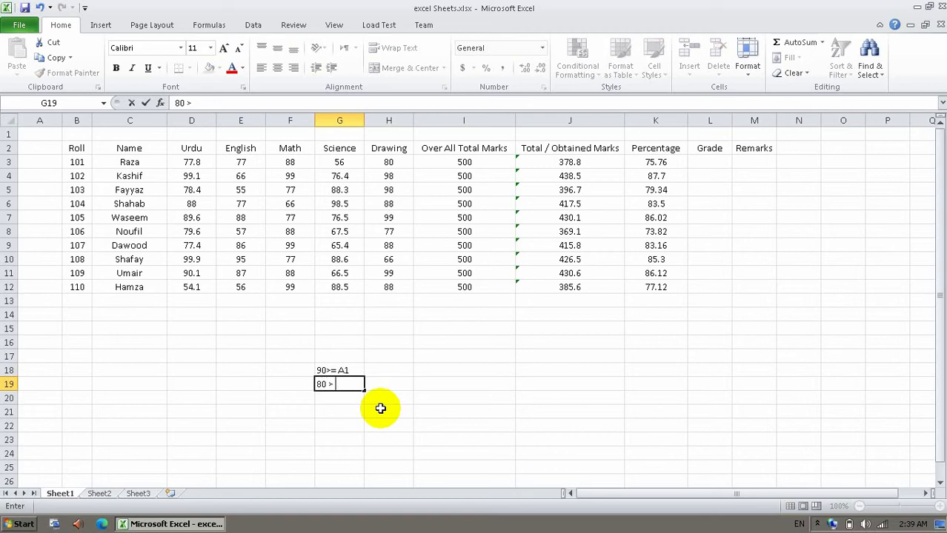
type(" = A")
key("Return")
Add the grading key entries 70 > = B in G20 and 60 > = C in G21.
type("70 ")
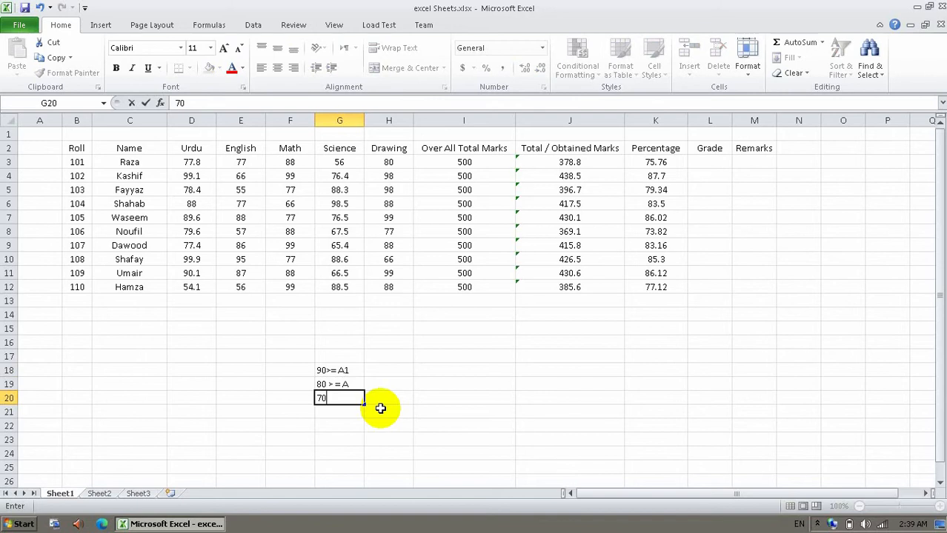
type("> = B")
key("Return")
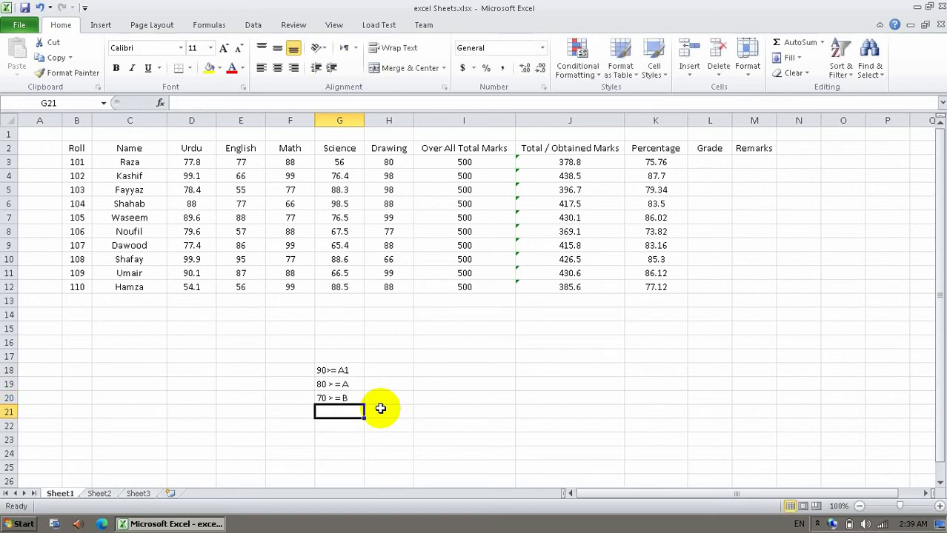
type("60")
key("BackSpace")
key("BackSpace")
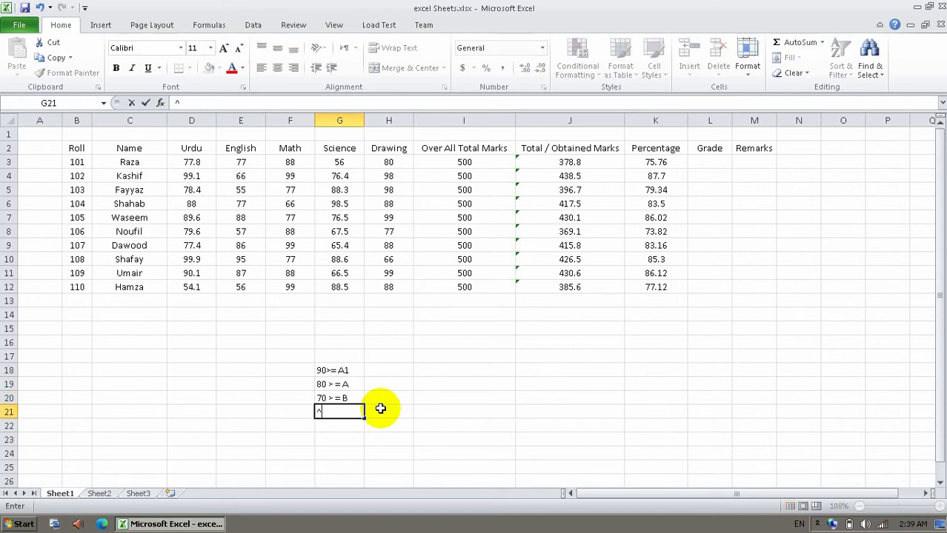
type("60 > = C")
key("Return")
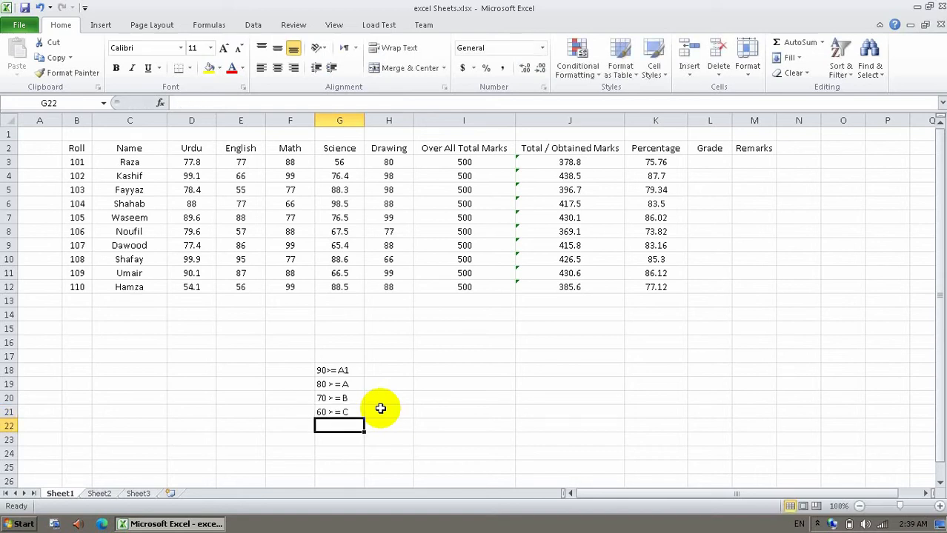
Complete the grading key with 50 > = D in G22, 40 > = E in G23 and 40 < fail in G24.
type("50 > =")
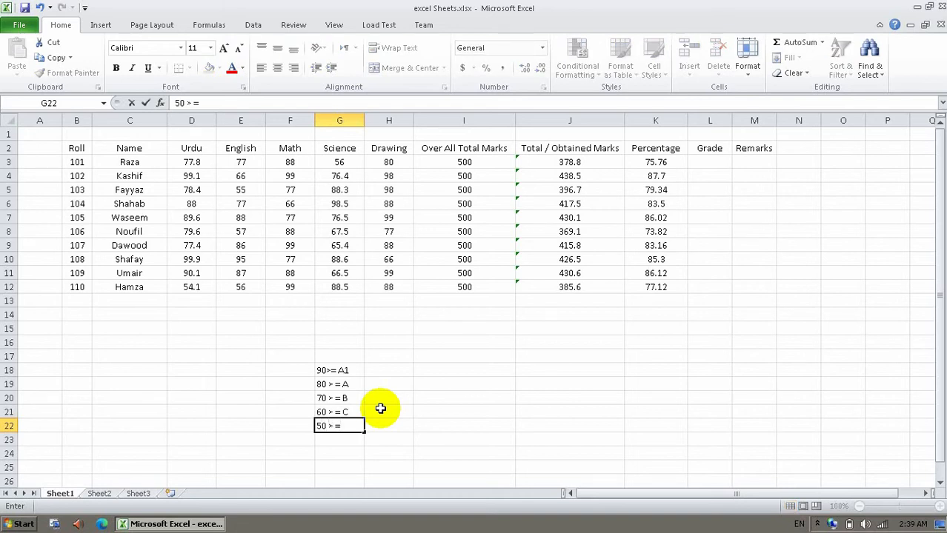
type(" D")
key("Return")
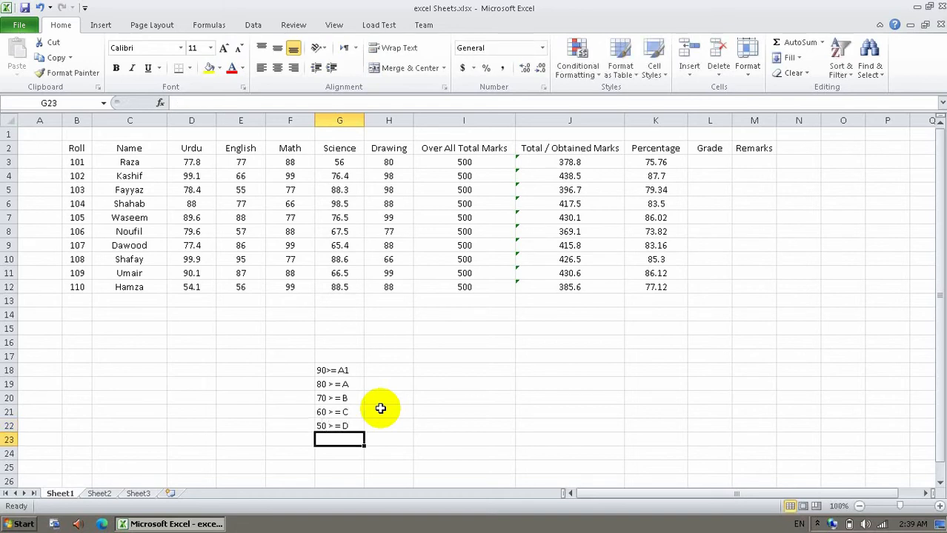
type("40")
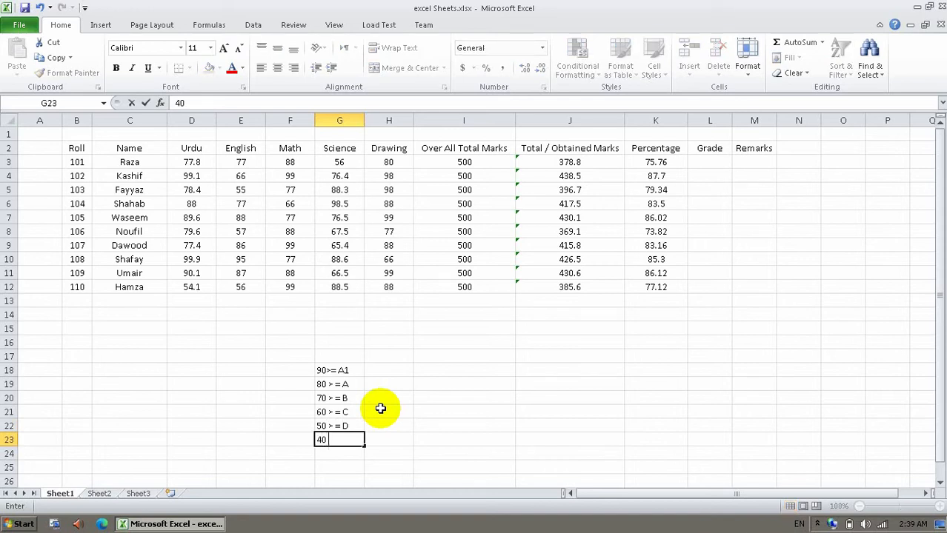
type(" > = E")
key("Return")
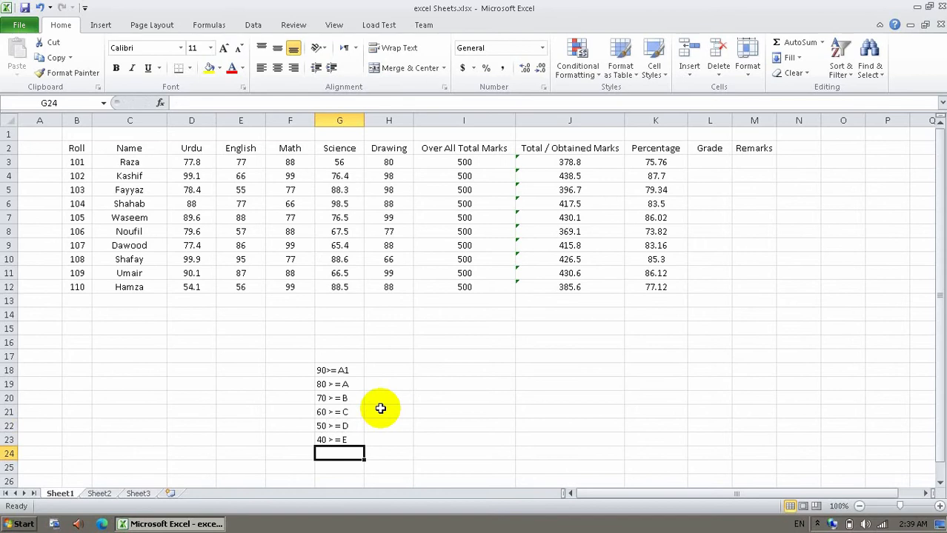
type("40 < fail")
key("Return")
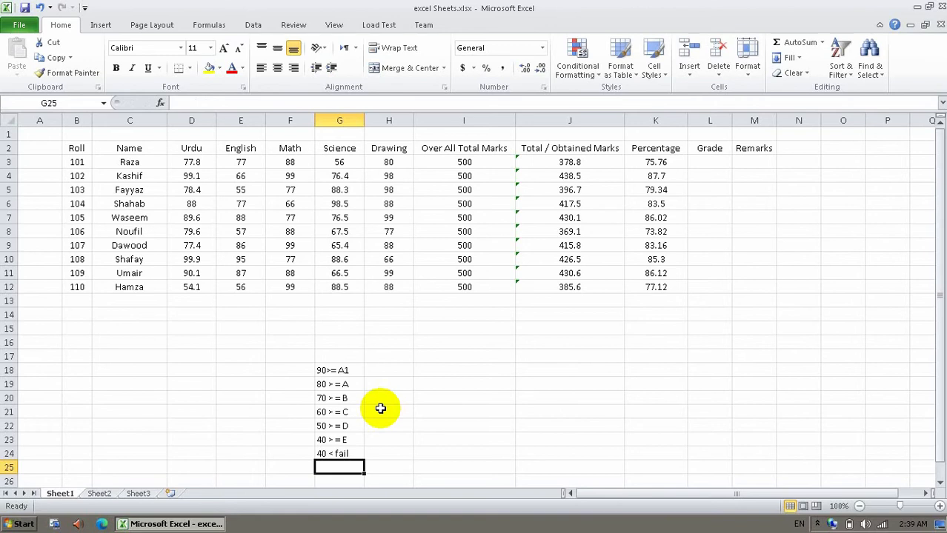
Insert the IF function from the Logical category into the first Grade cell, L3.
left_click(332, 372)
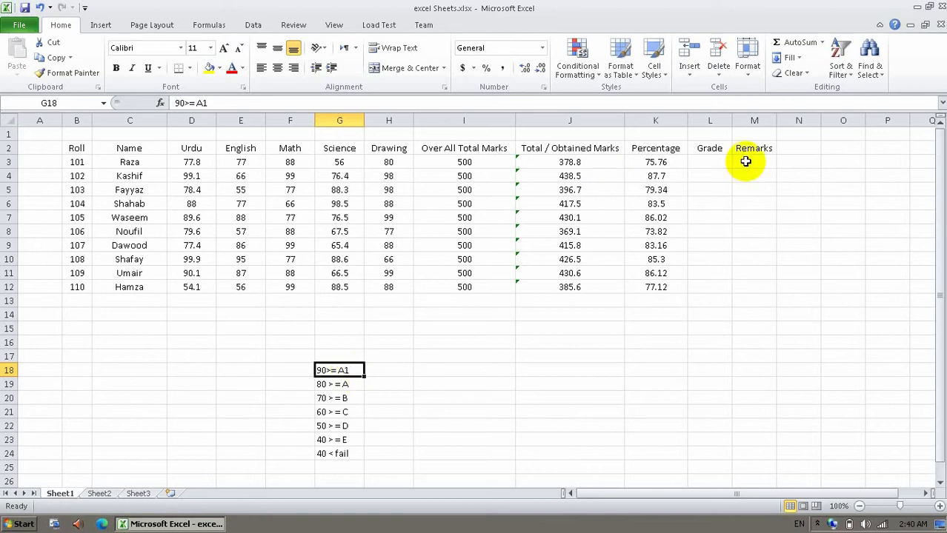
left_click(720, 166)
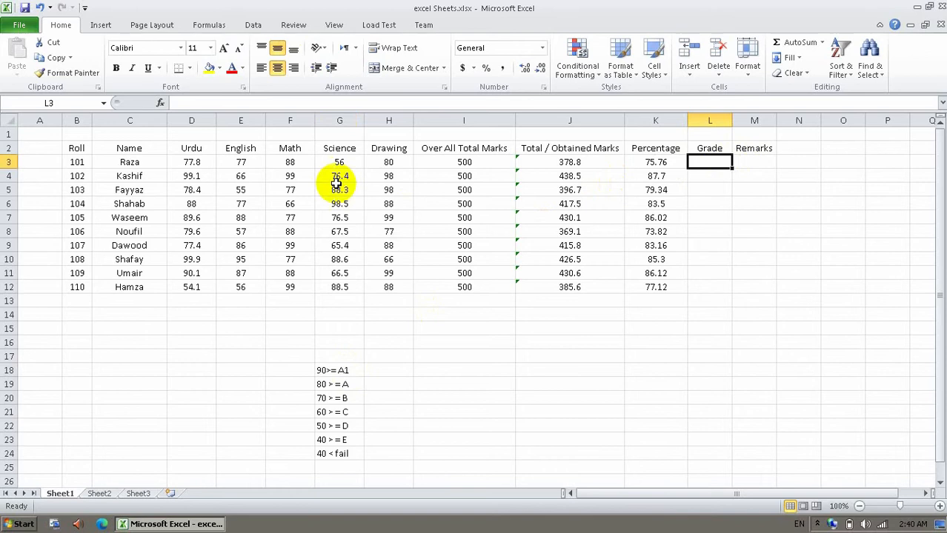
left_click(159, 103)
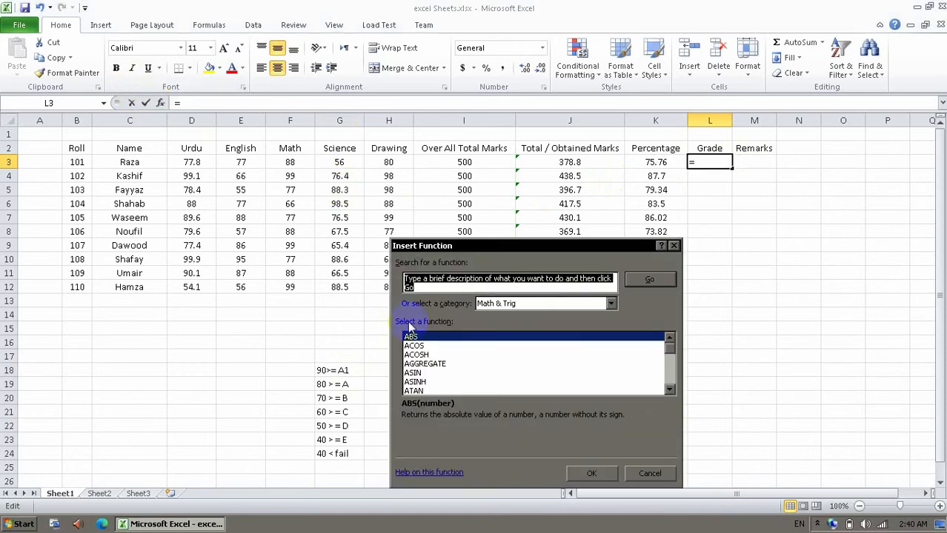
left_click(545, 304)
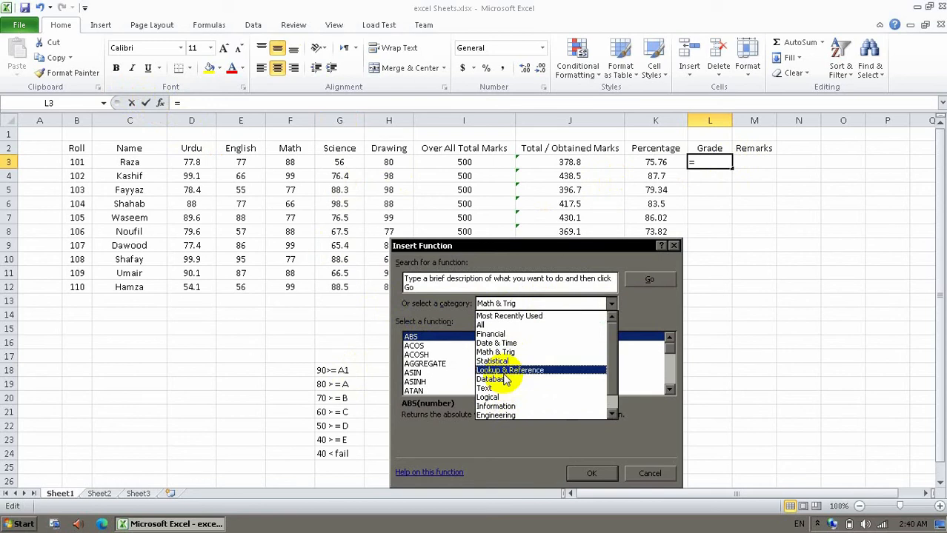
left_click(495, 398)
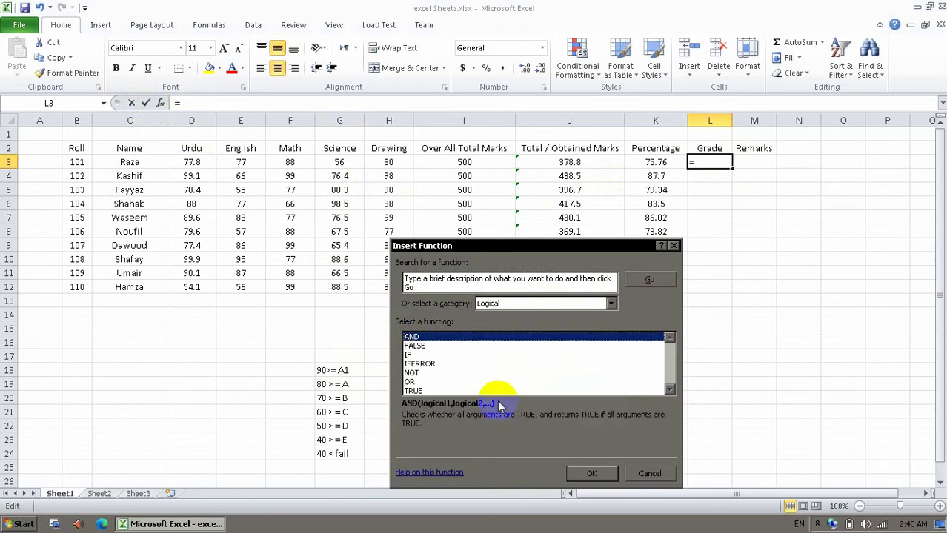
left_click(425, 356)
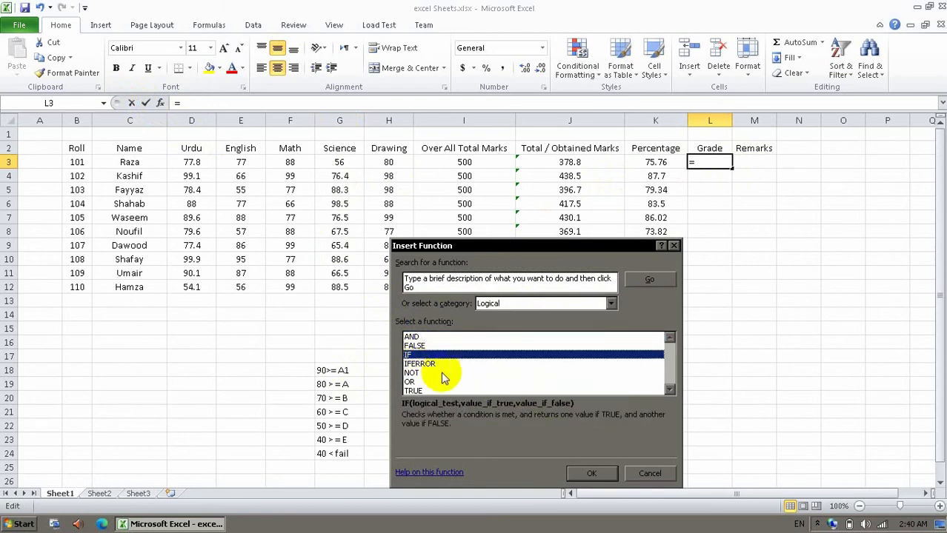
left_click(596, 472)
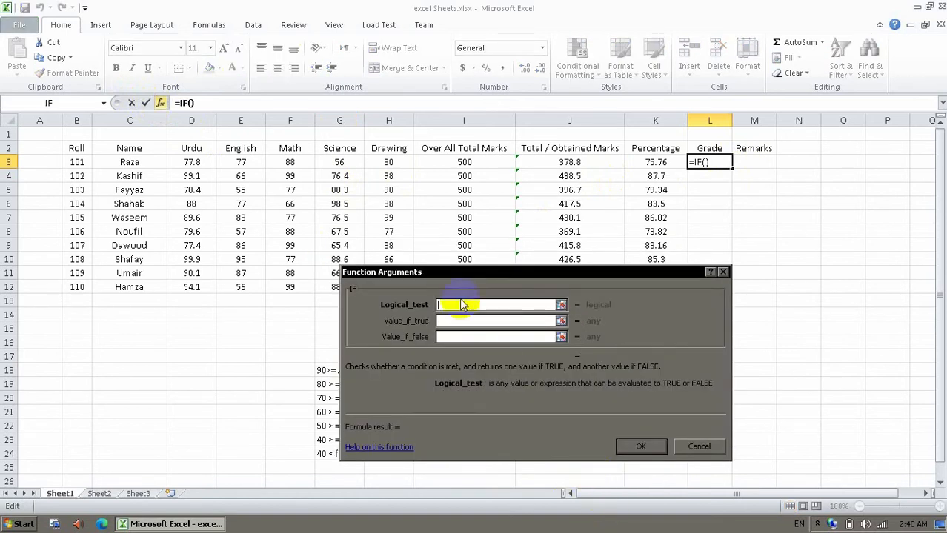
Set the IF function's logical test to K3>=90 and its value if true to A1, keeping the marks table uncovered.
left_click_drag(477, 270, 346, 152)
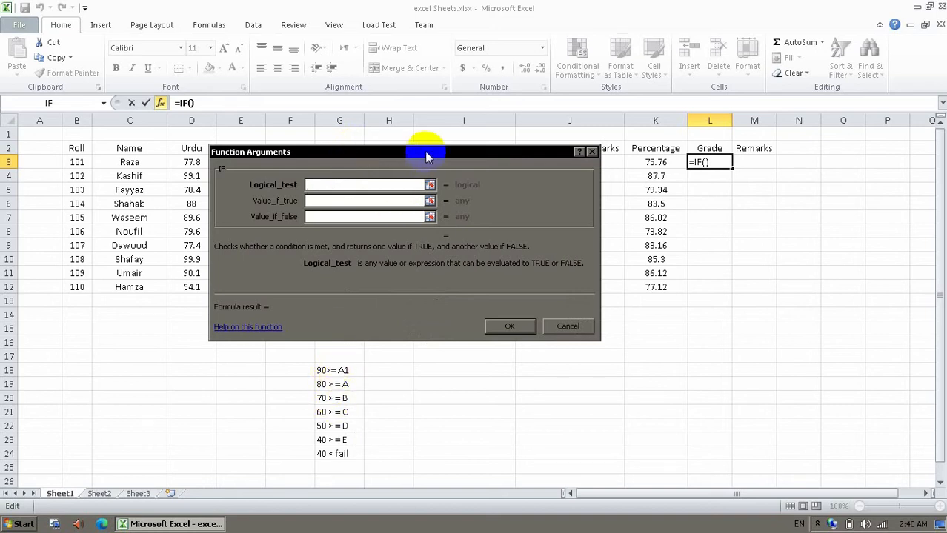
left_click_drag(413, 155, 618, 315)
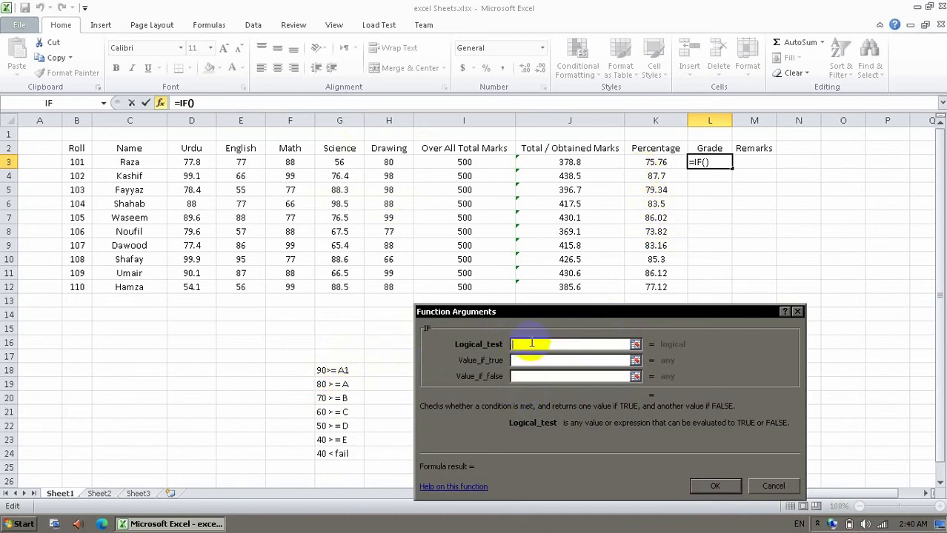
left_click(669, 161)
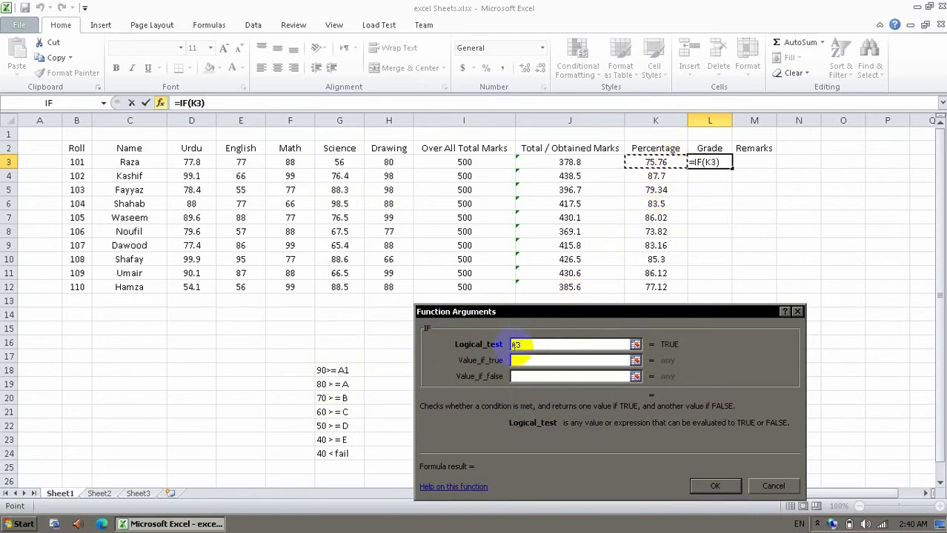
type(">")
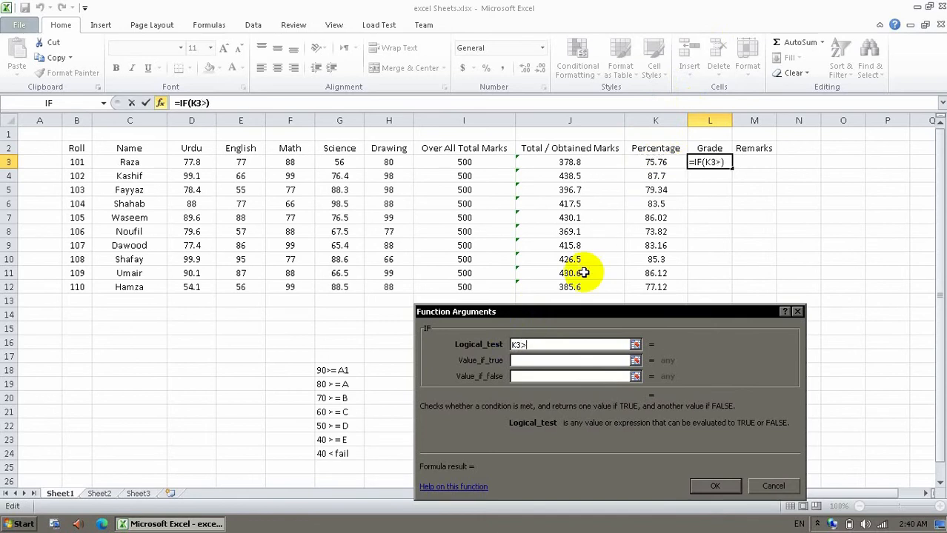
type("=90")
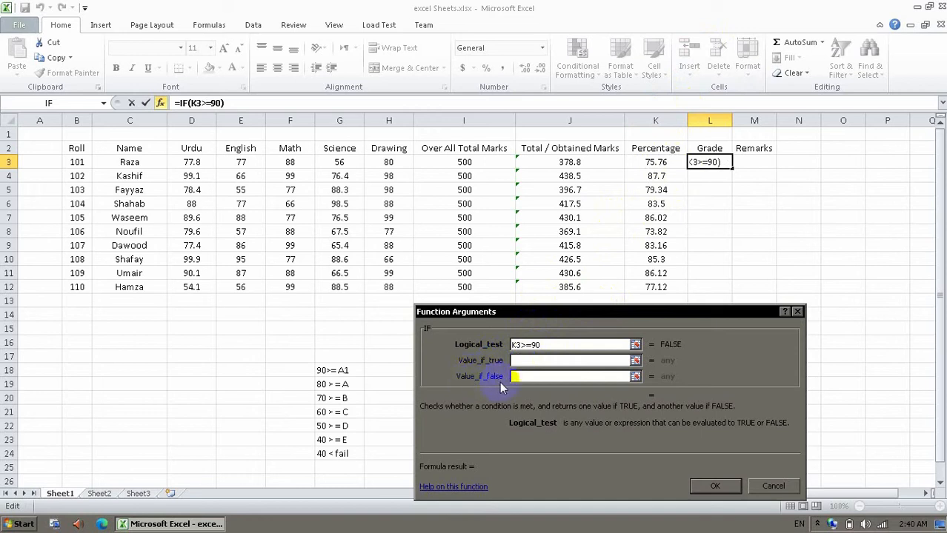
left_click(525, 360)
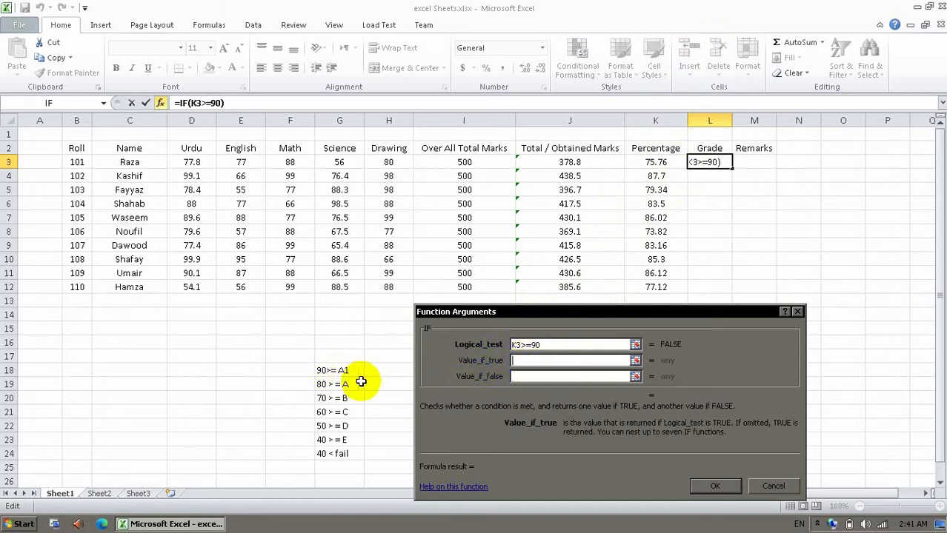
type("A1")
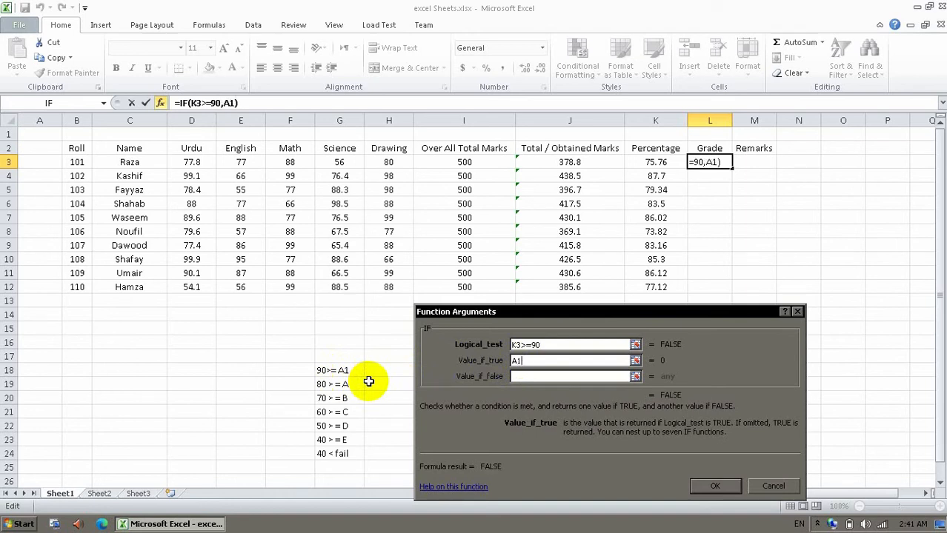
Nest a second IF as the value if false, with the test K3>=80 and the value if true A.
left_click(532, 378)
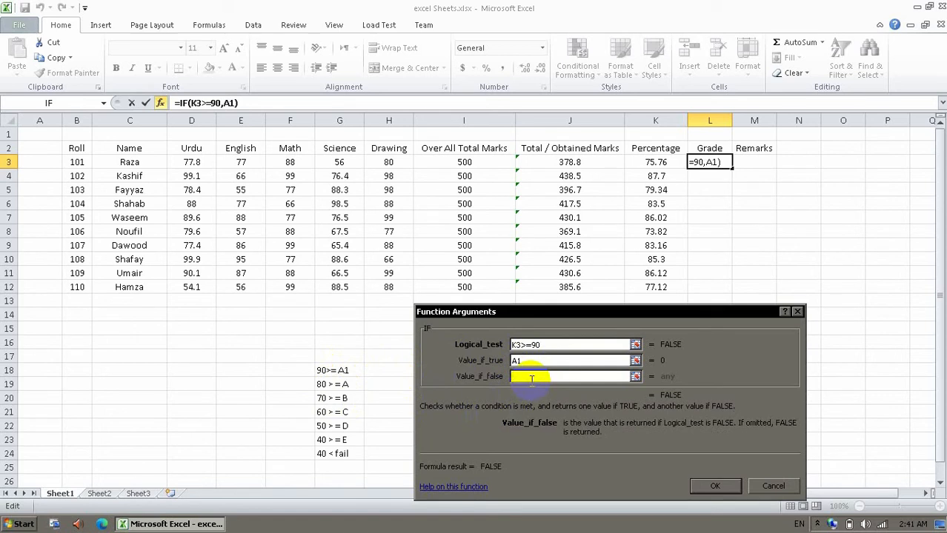
left_click(55, 104)
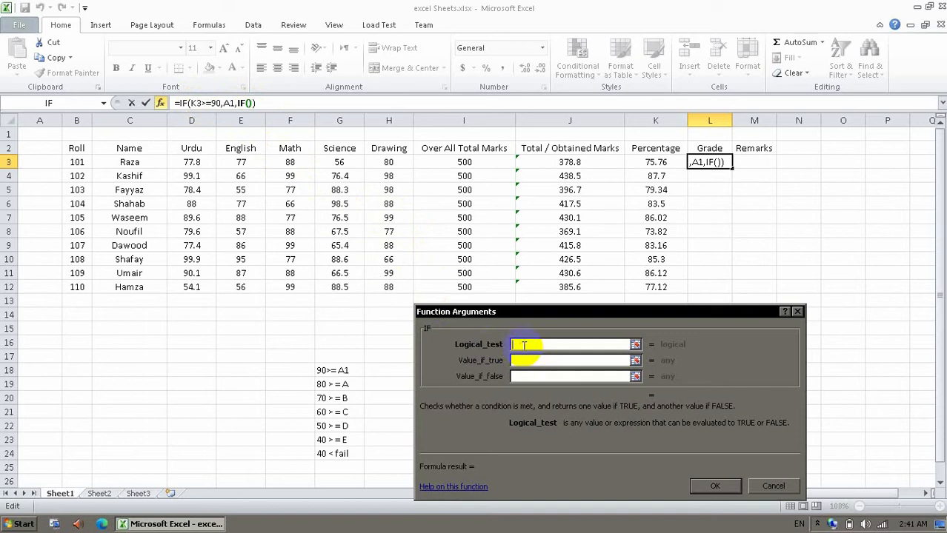
left_click(660, 162)
type(">=")
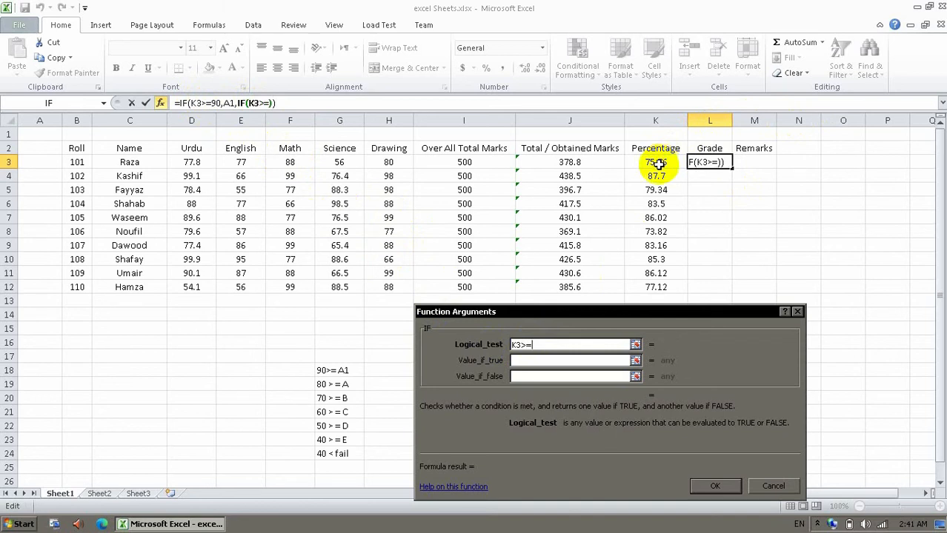
type("80")
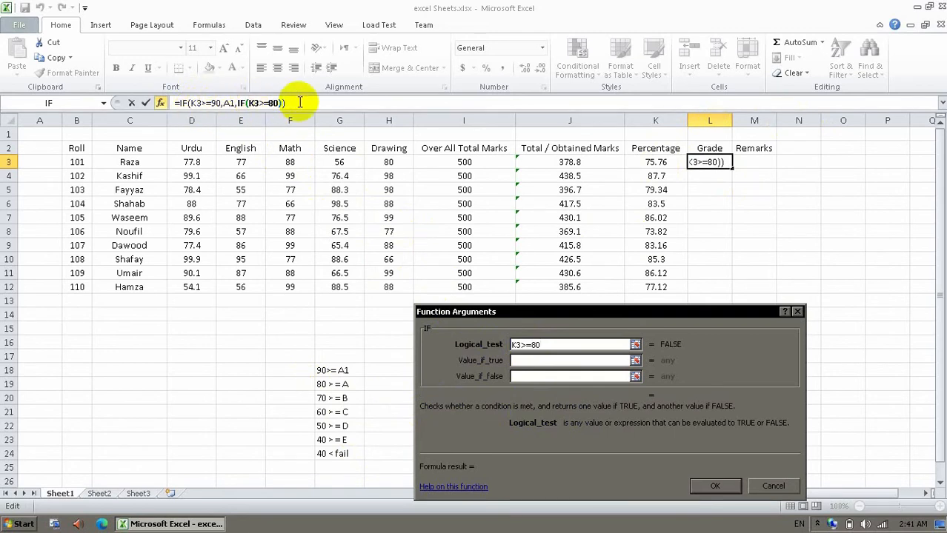
left_click(545, 361)
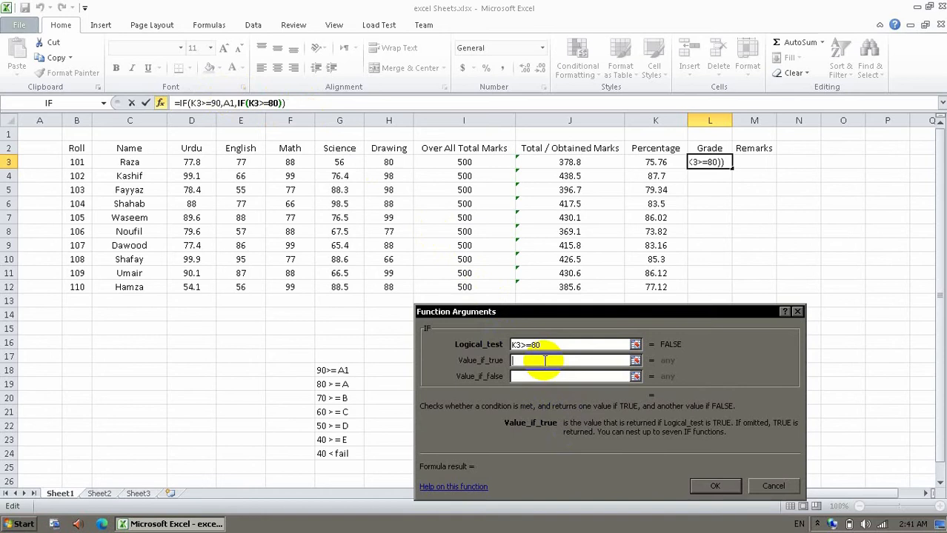
type("A")
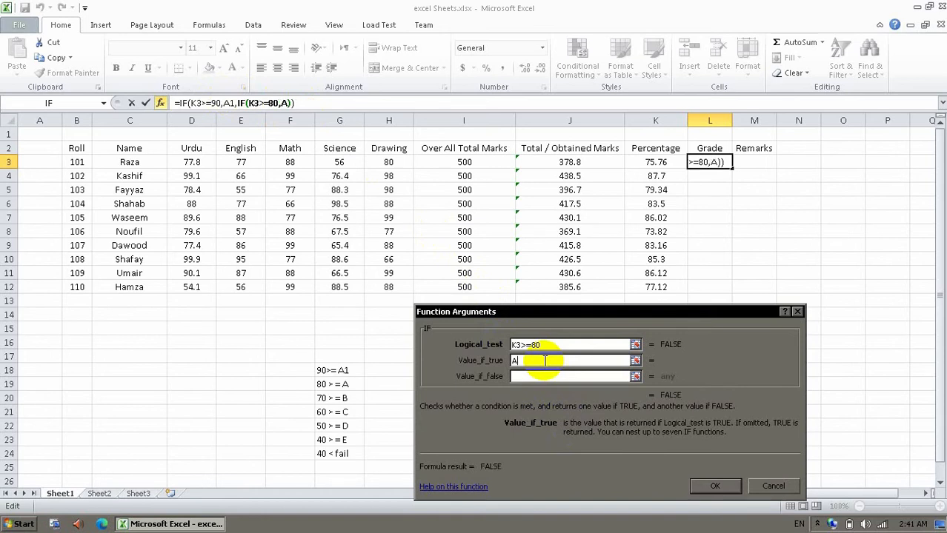
Nest a third IF as the value if false, with the test K3>=70 and the value if true B.
left_click(532, 376)
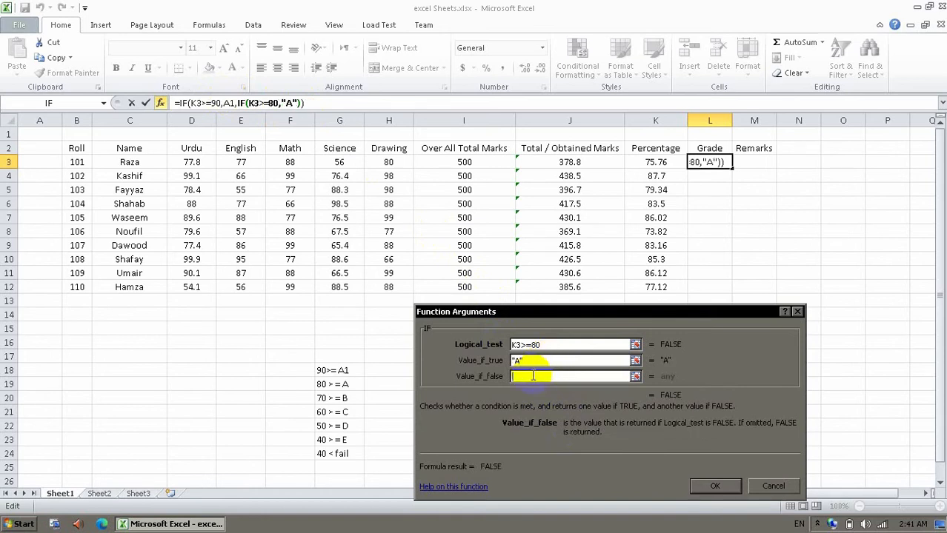
left_click(56, 104)
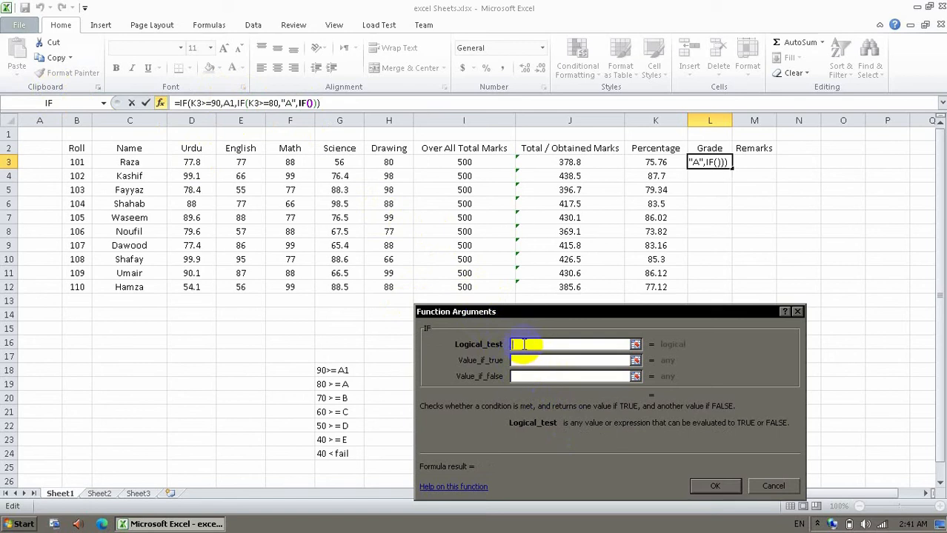
type("k3>=")
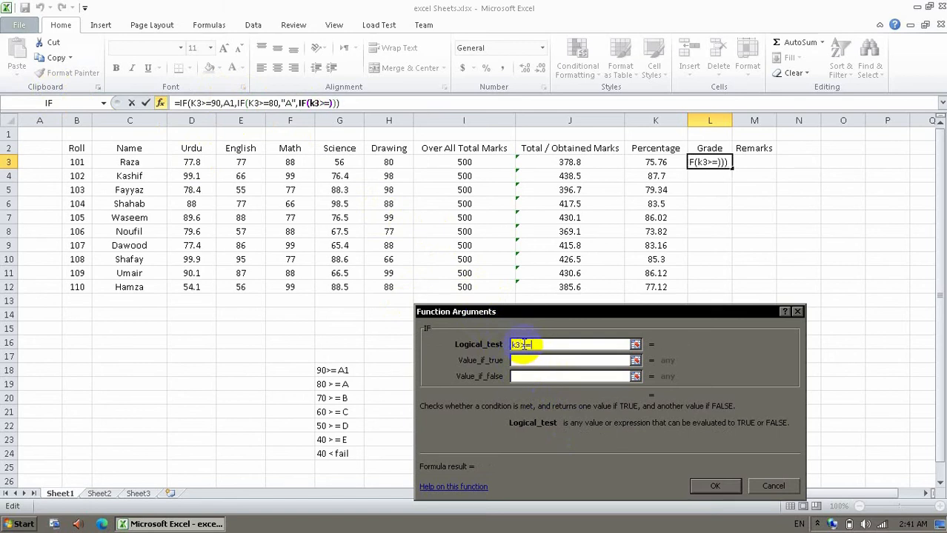
type("70")
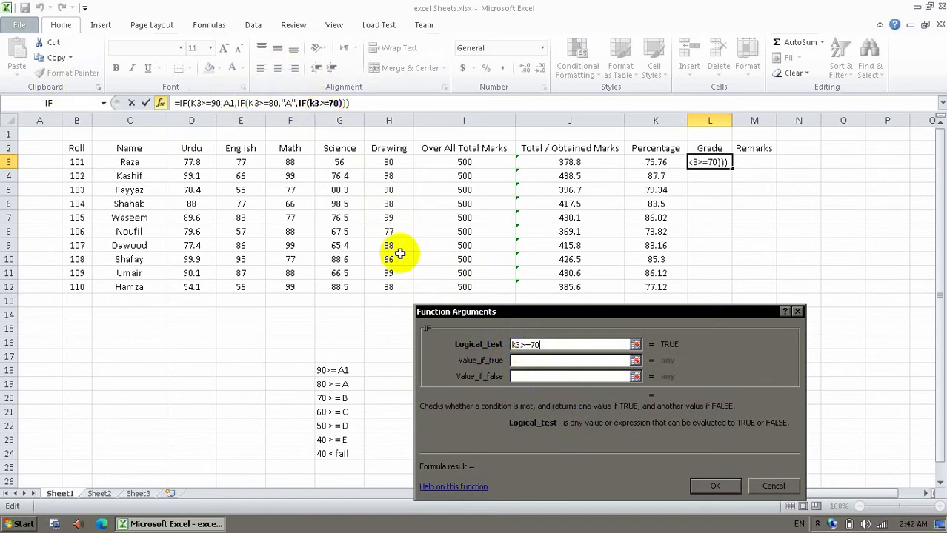
left_click(524, 362)
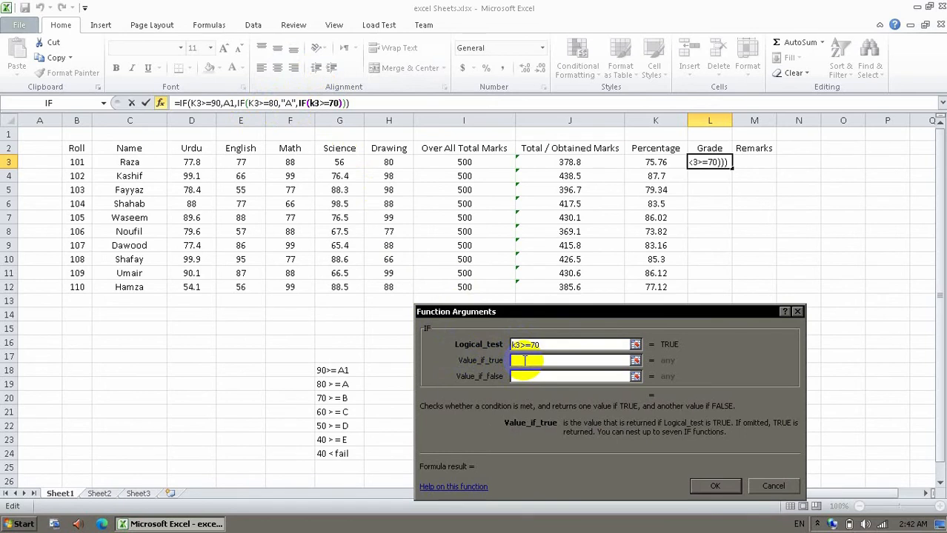
type("\"B\"")
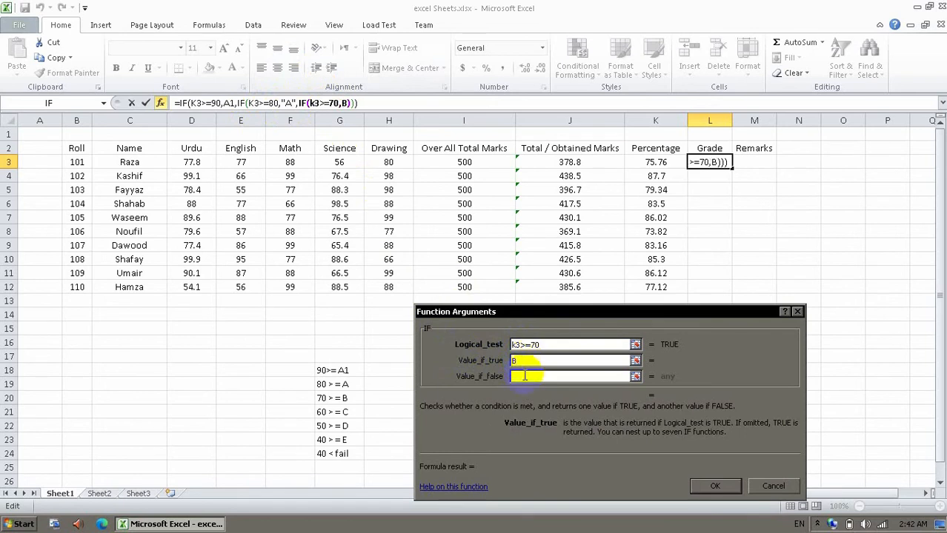
Nest a fourth IF as the value if false, with the test K3>=60 and the value if true C.
left_click(525, 376)
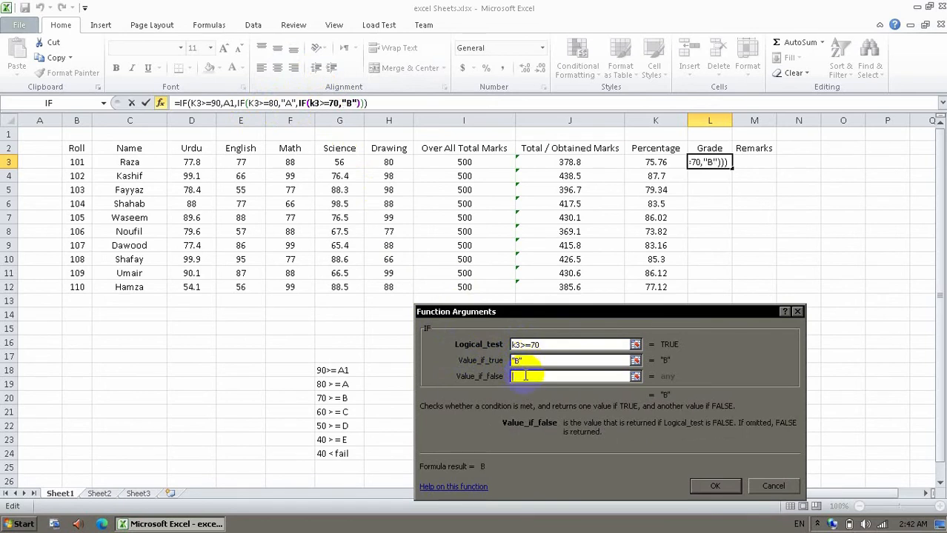
left_click(49, 103)
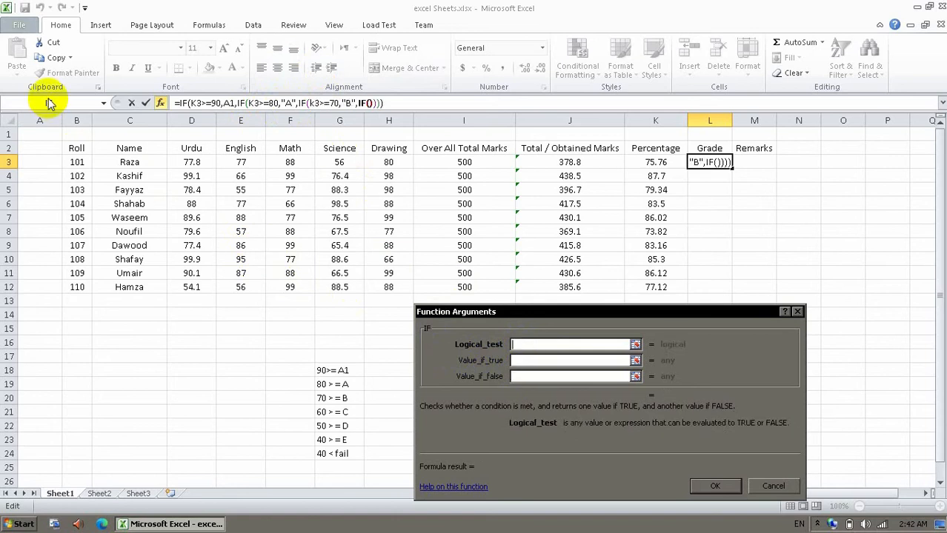
type("k3>")
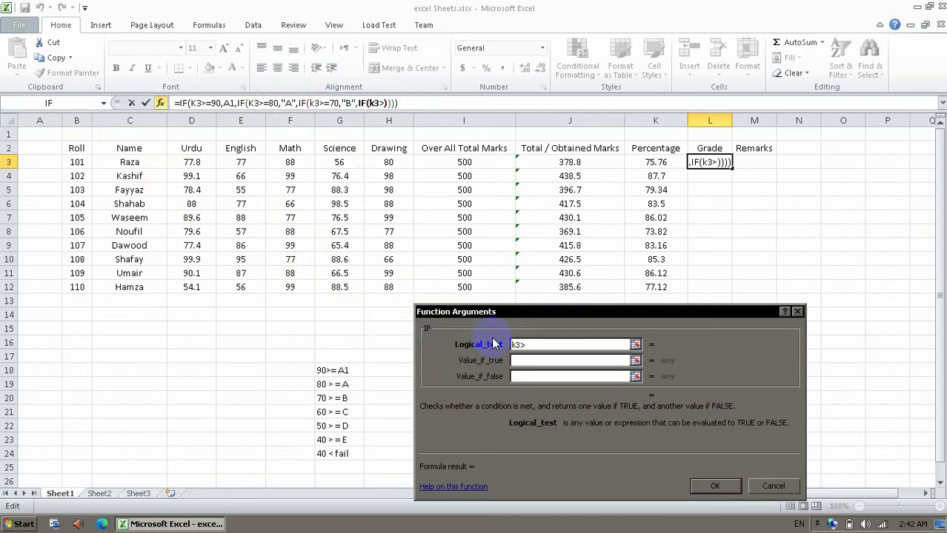
type("60")
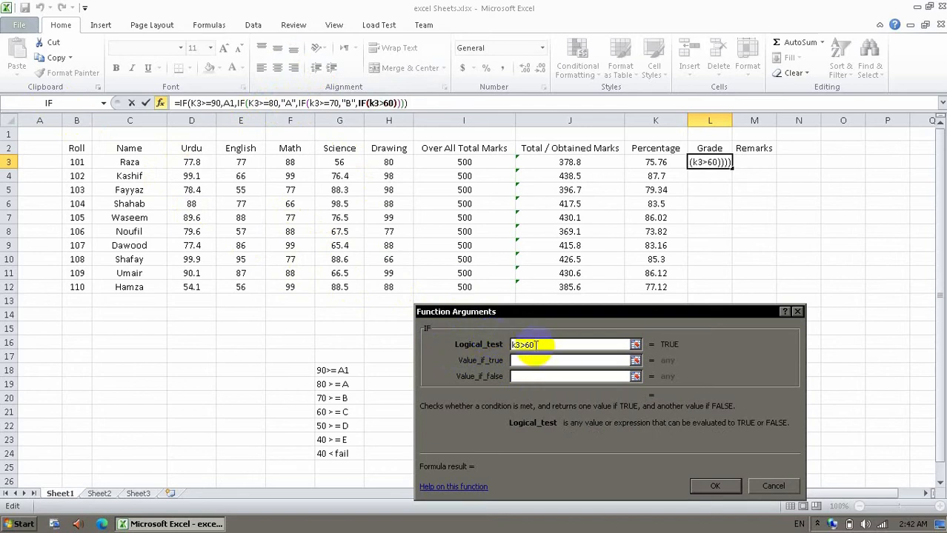
left_click(523, 344)
type("=")
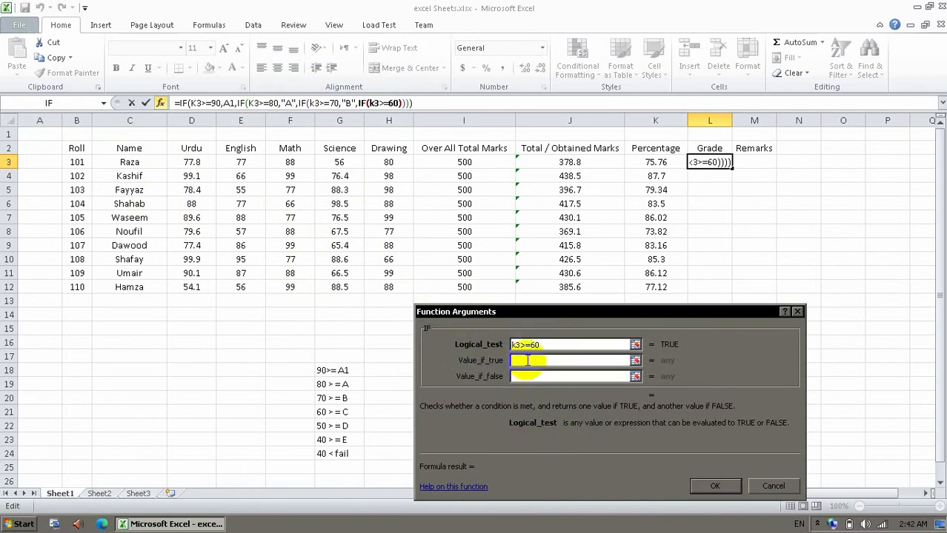
left_click(527, 360)
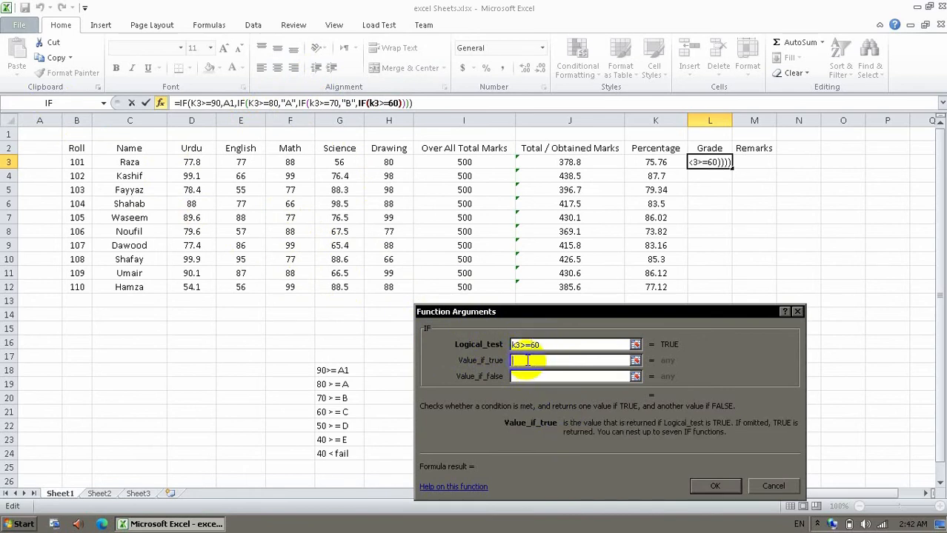
type("C")
Nest a fifth IF as the value if false, with the test K3>=50 and the value if true D.
left_click(524, 376)
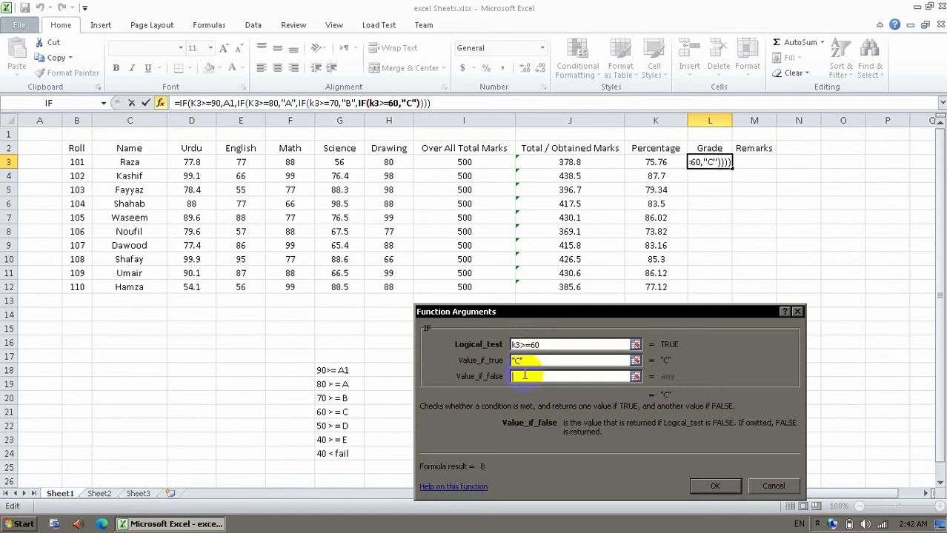
left_click(60, 104)
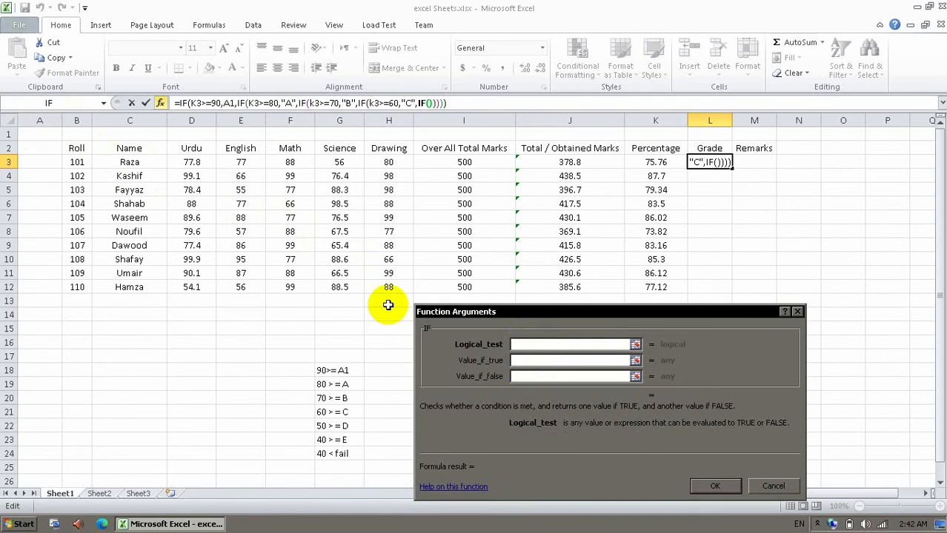
type("k3")
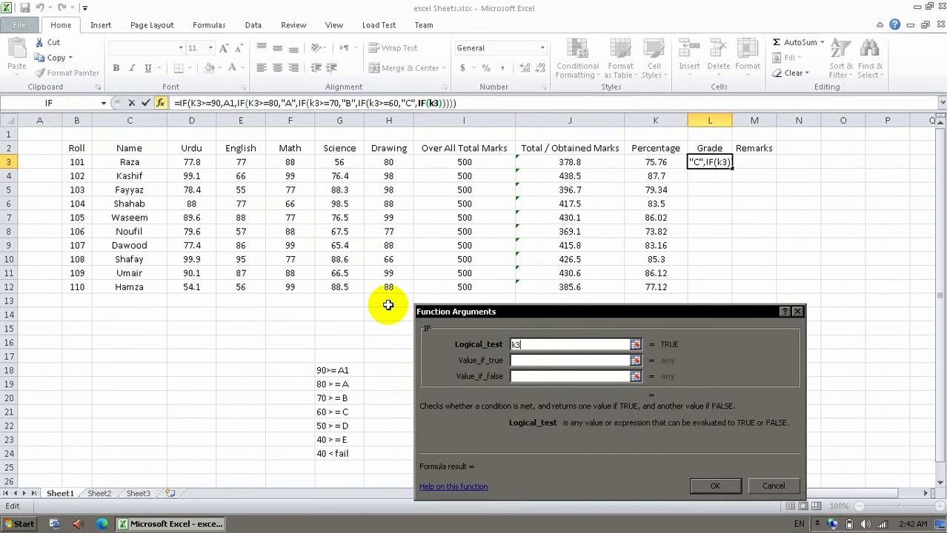
type(">=")
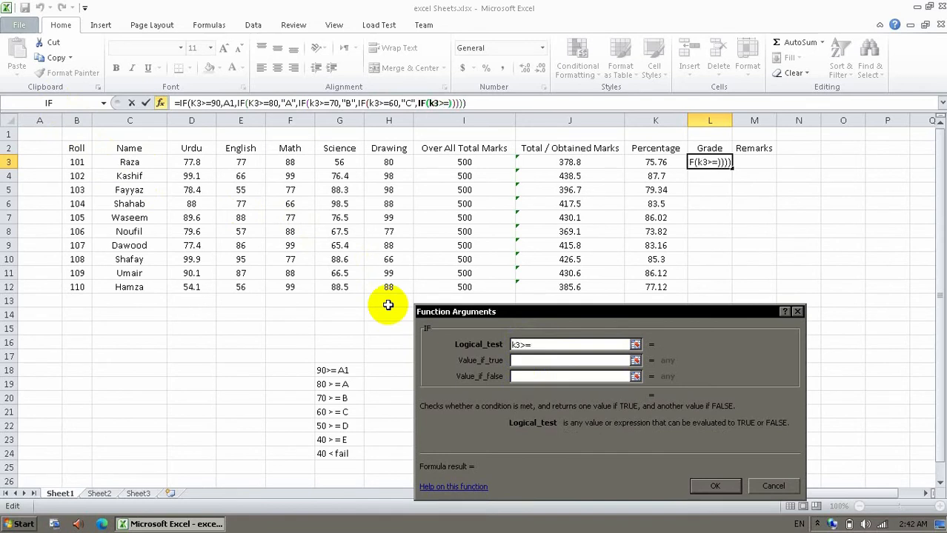
type("50")
key("Tab")
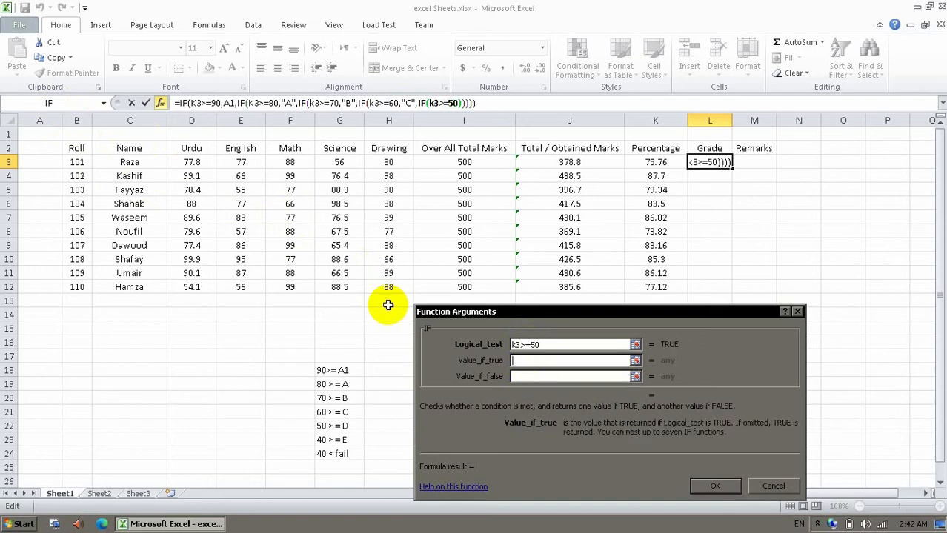
type("D")
Nest a sixth IF as the value if false, with the test K3>=40 and the value if true E.
left_click(537, 376)
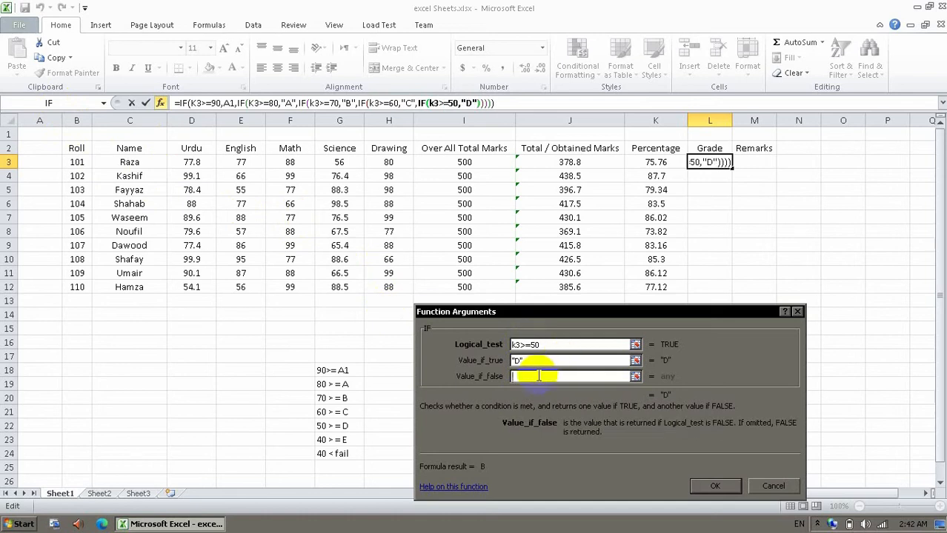
left_click(69, 101)
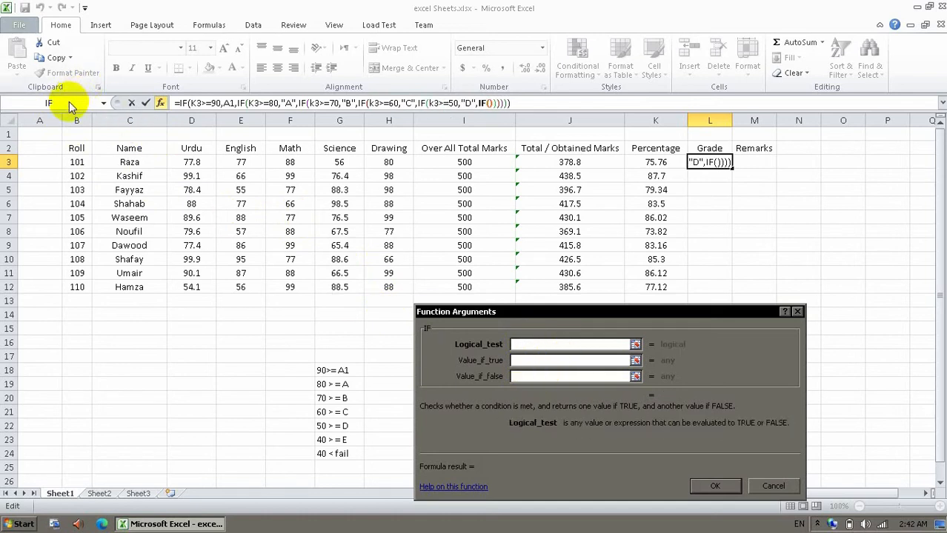
type("k3")
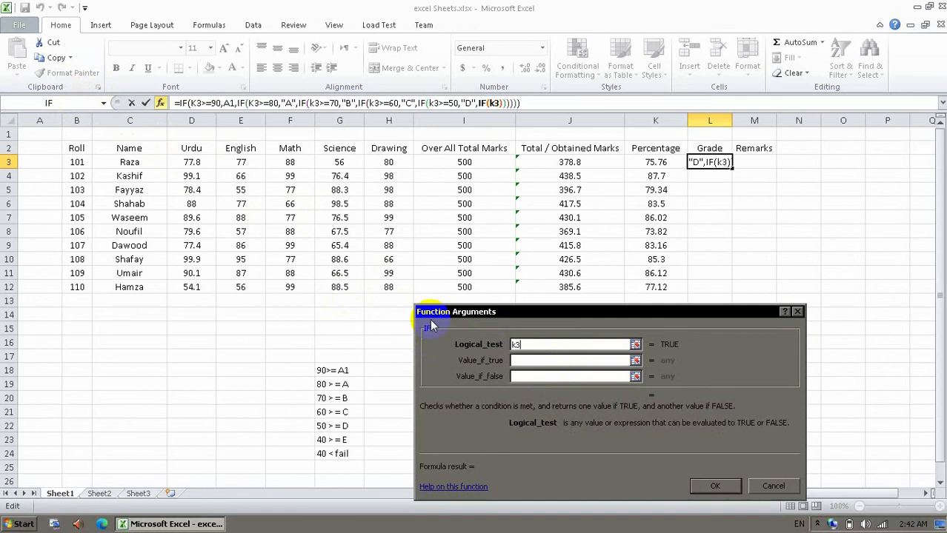
type(">=")
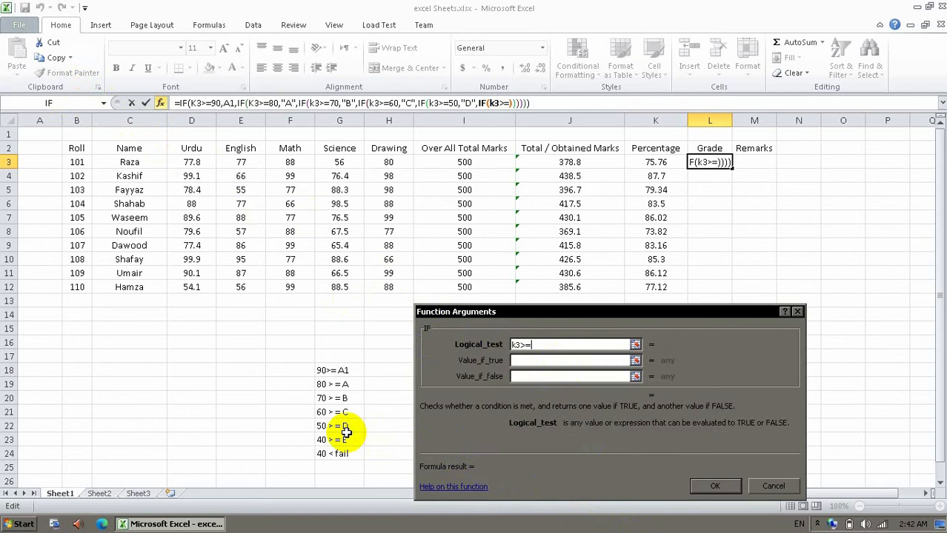
type("40")
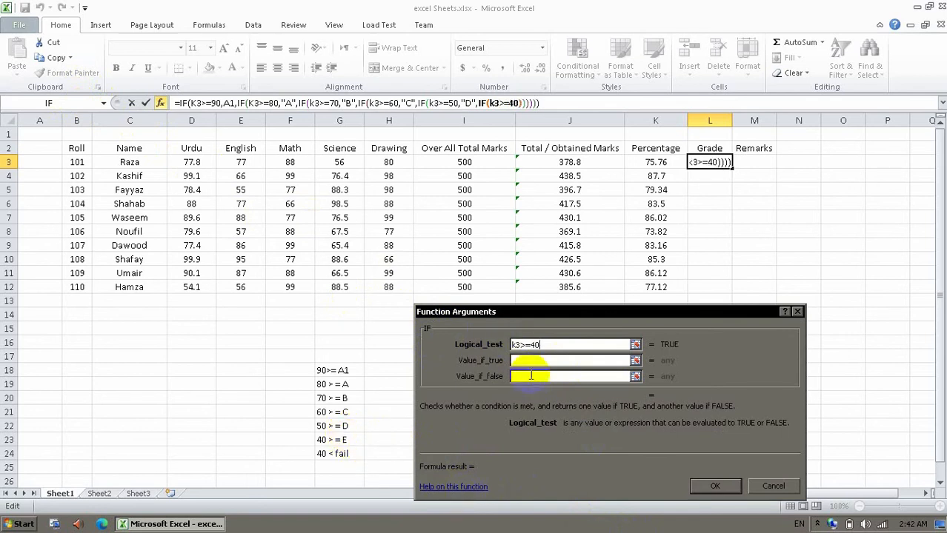
left_click(528, 361)
type("E")
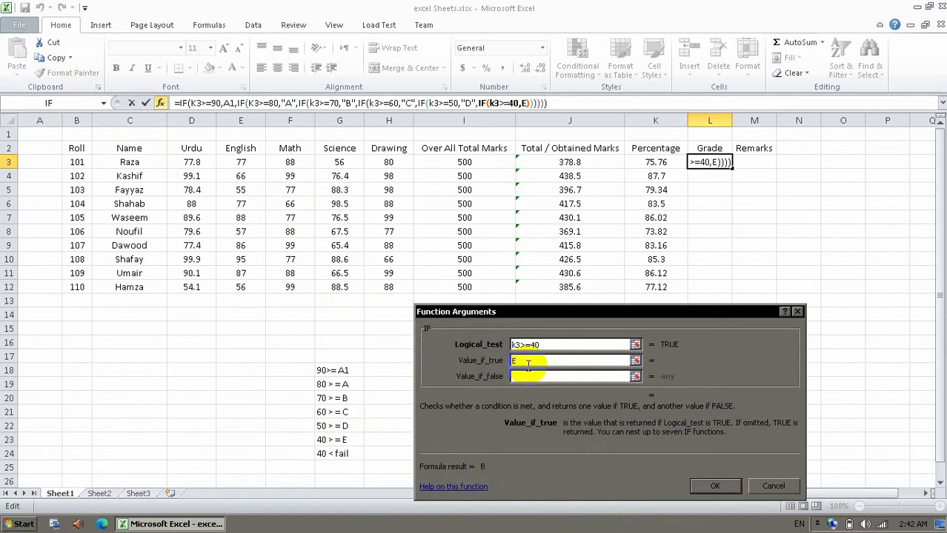
Nest a final IF as the value if false, with the test K3<40 and the value if true Fail.
left_click(529, 375)
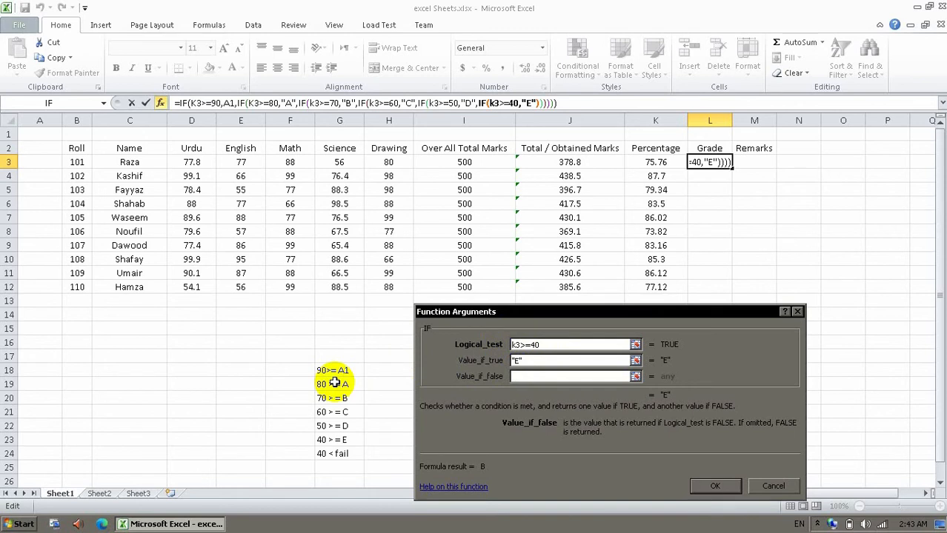
left_click(62, 104)
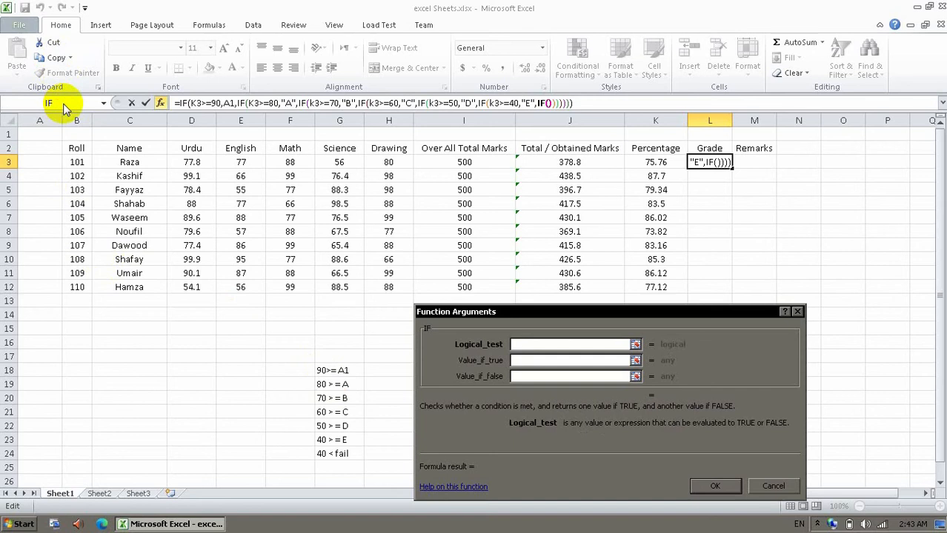
type("k3<")
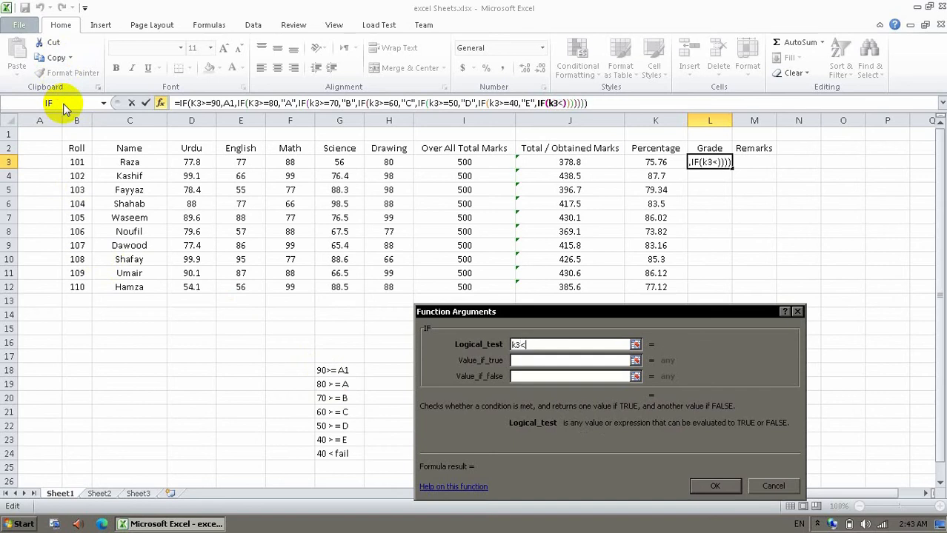
type("40")
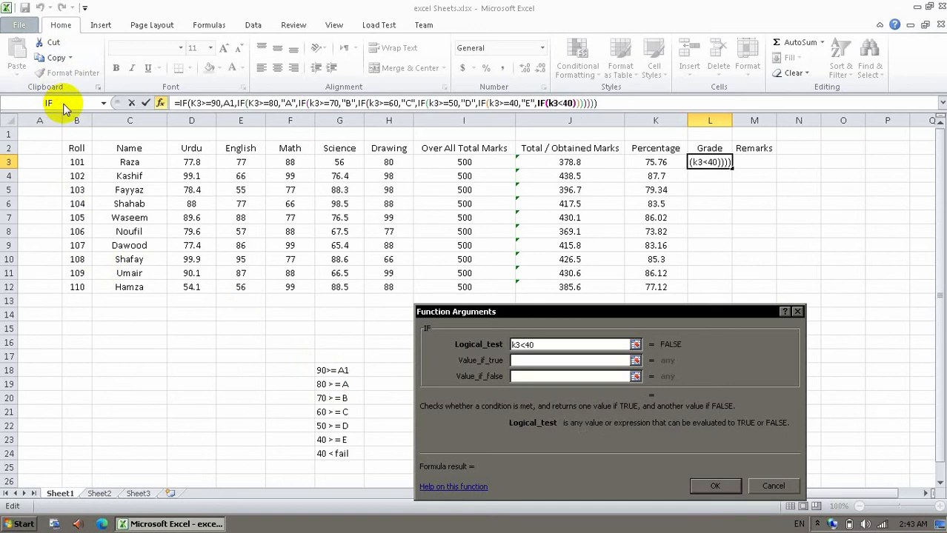
left_click(523, 360)
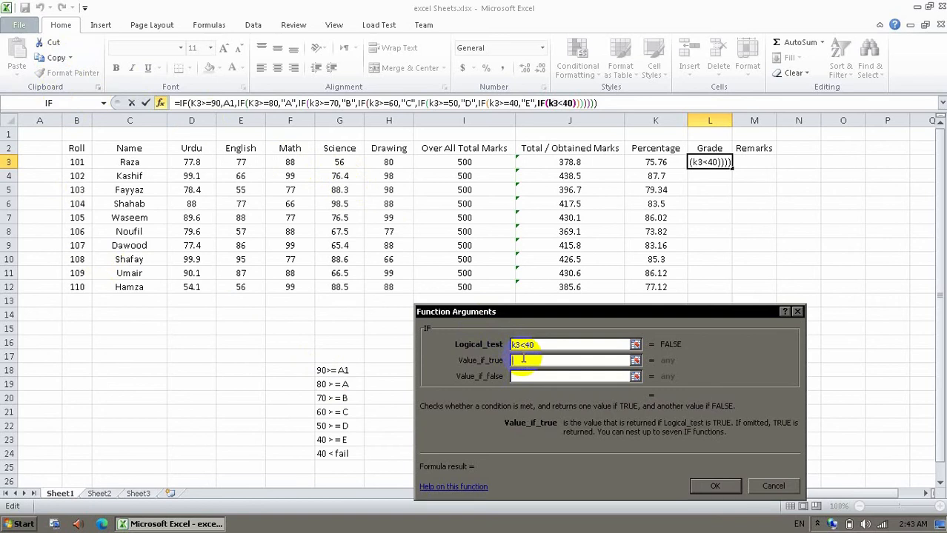
type("Fail")
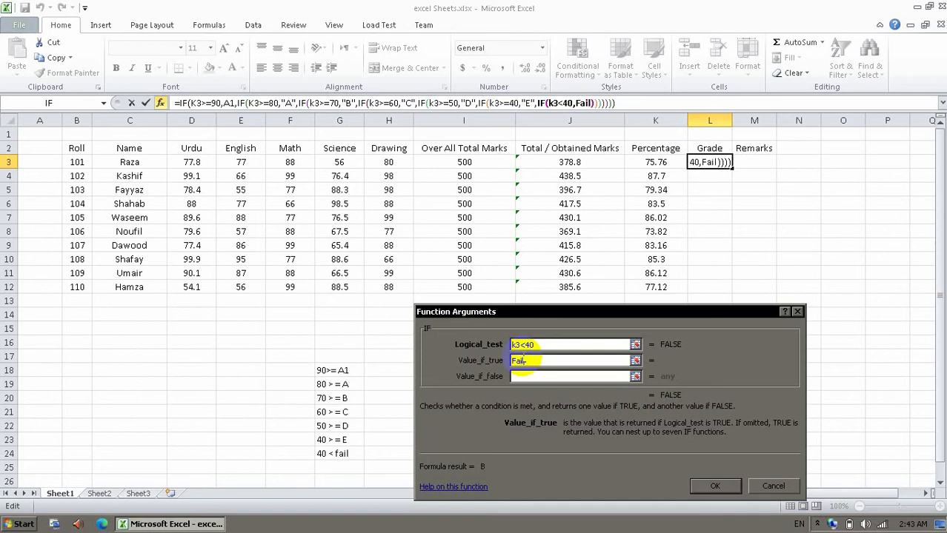
left_click(523, 376)
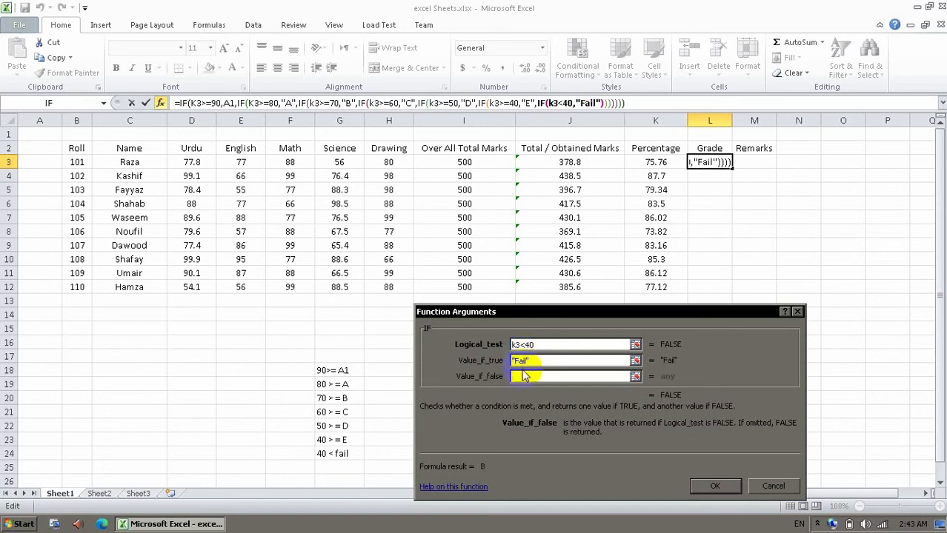
Review the final IF's arguments, apply the nested grade formula to L3 and check it against the percentage in K3.
left_click(521, 361)
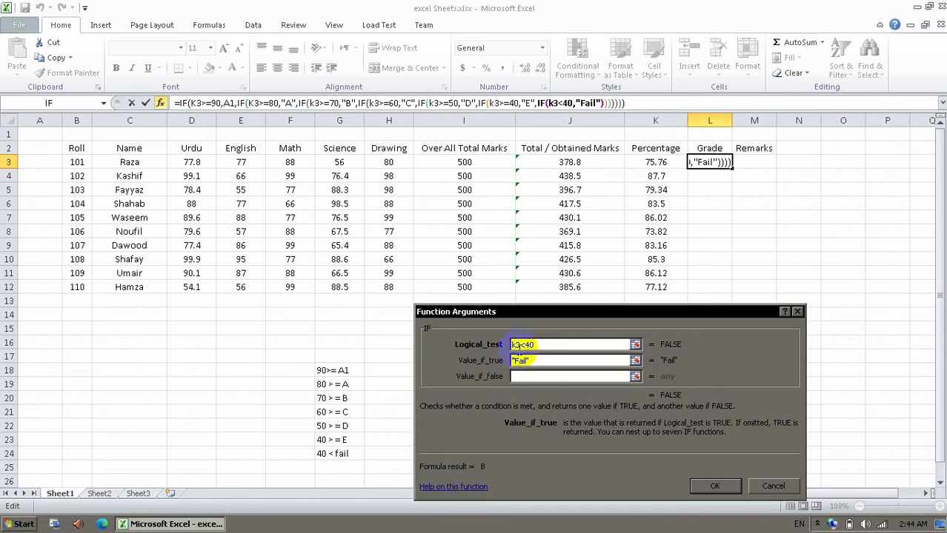
left_click_drag(542, 345, 508, 346)
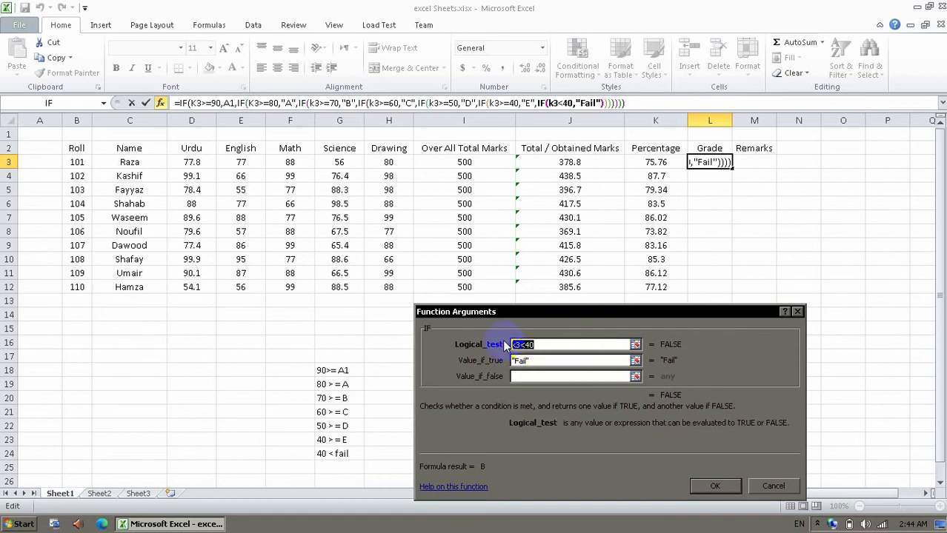
left_click(596, 361)
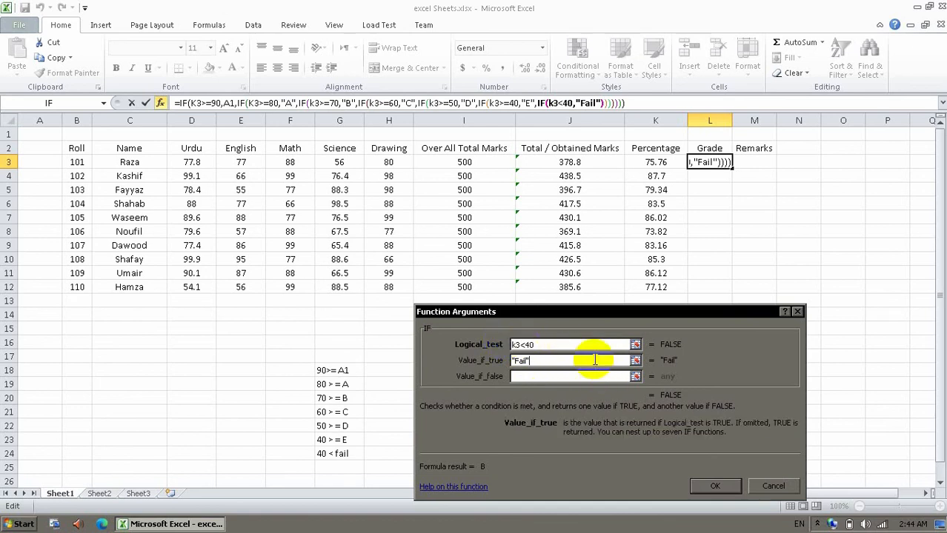
left_click(717, 486)
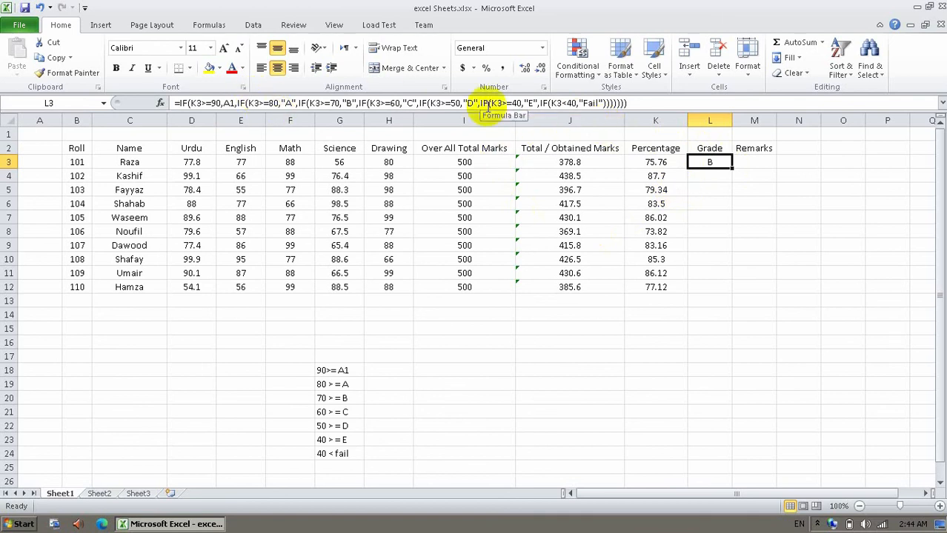
left_click(656, 165)
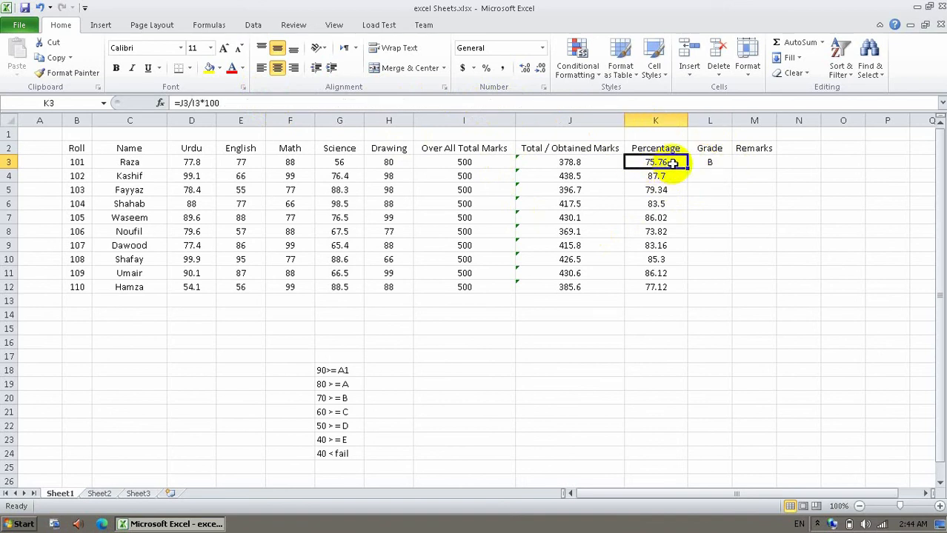
Review the nested IF formula in L3 and fill it down the Grade column to L12.
left_click(704, 160)
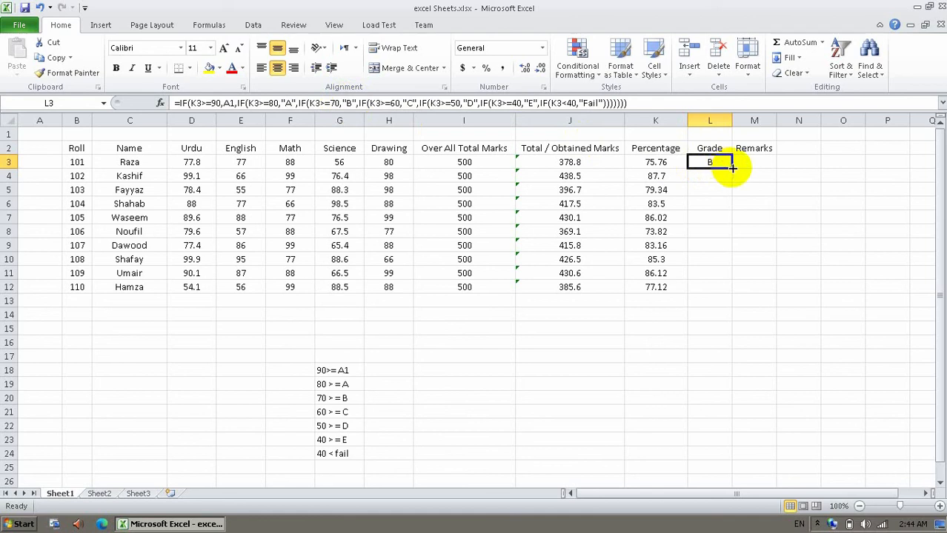
left_click(500, 106)
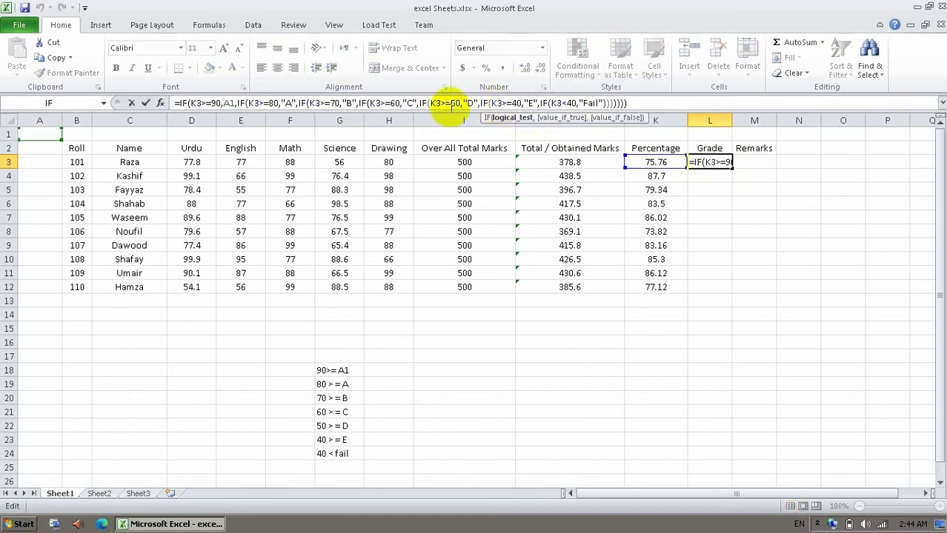
key("Return")
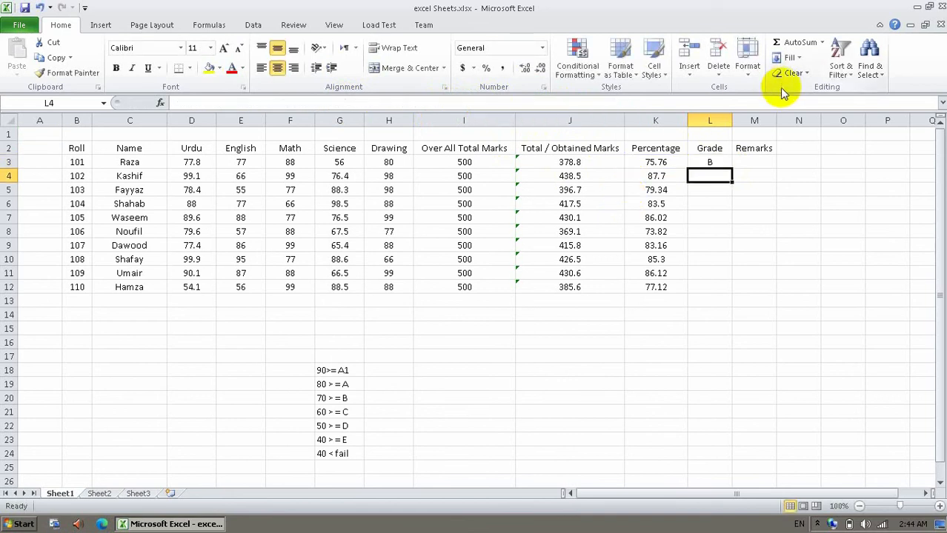
left_click(711, 160)
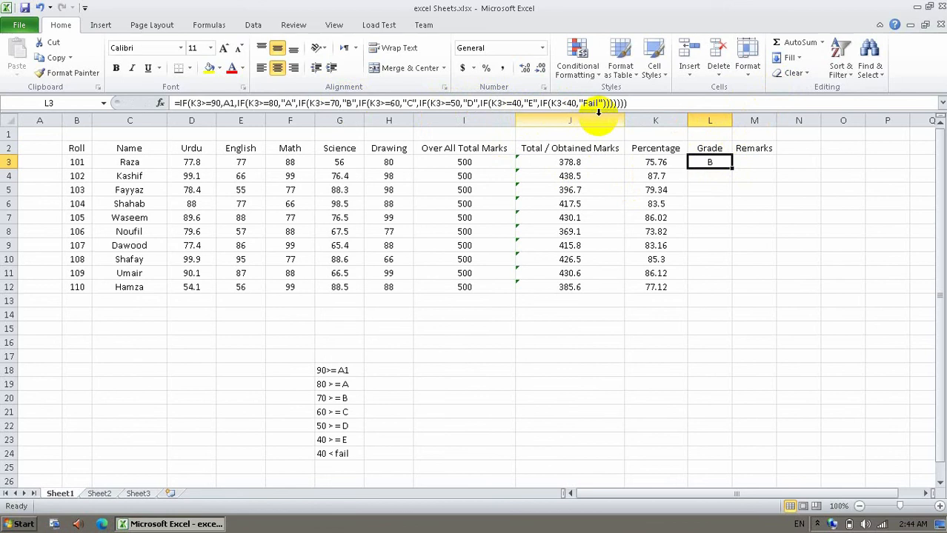
left_click_drag(732, 169, 726, 292)
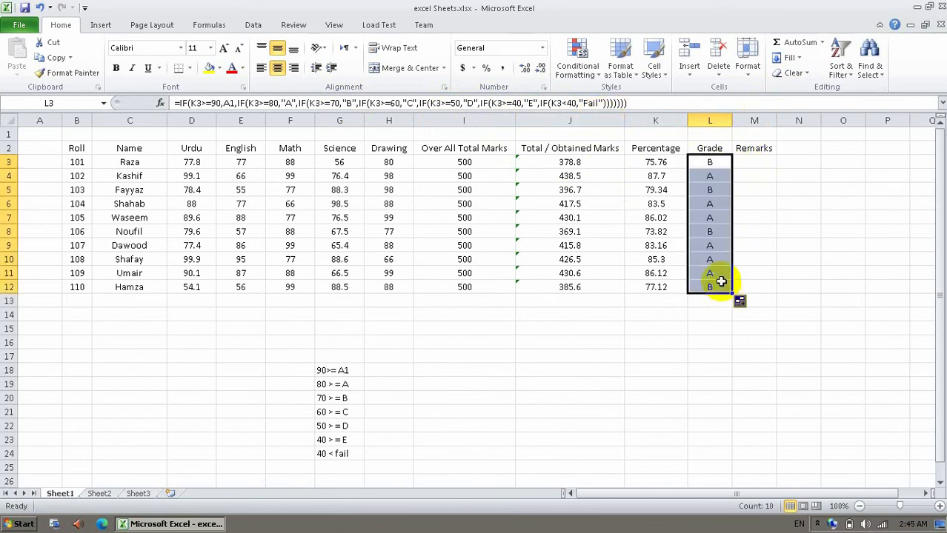
Examine the copied grade formulas in L4 through L12, comparing each grade with its percentage, and recheck the original formula in L3.
left_click(709, 185)
left_click(708, 176)
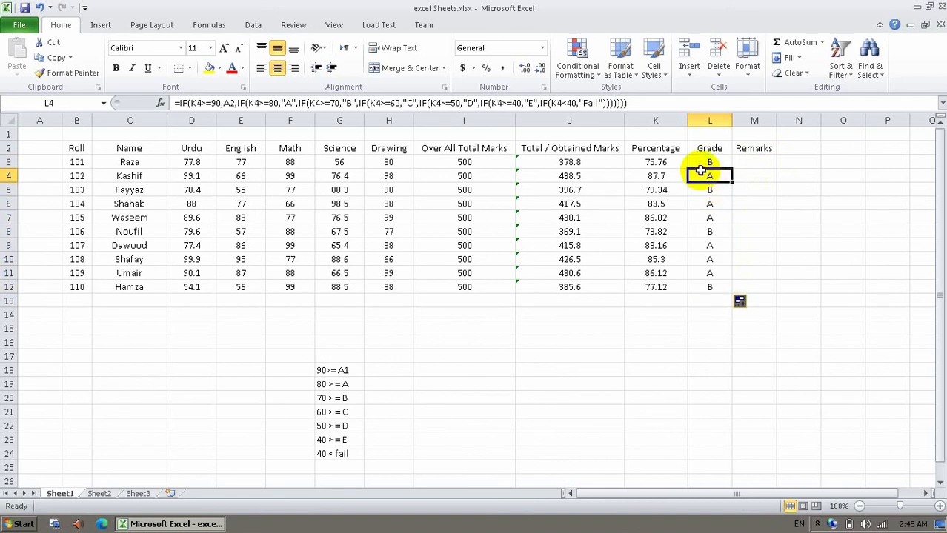
left_click(704, 191)
left_click(704, 202)
left_click(703, 218)
left_click(704, 232)
left_click(704, 246)
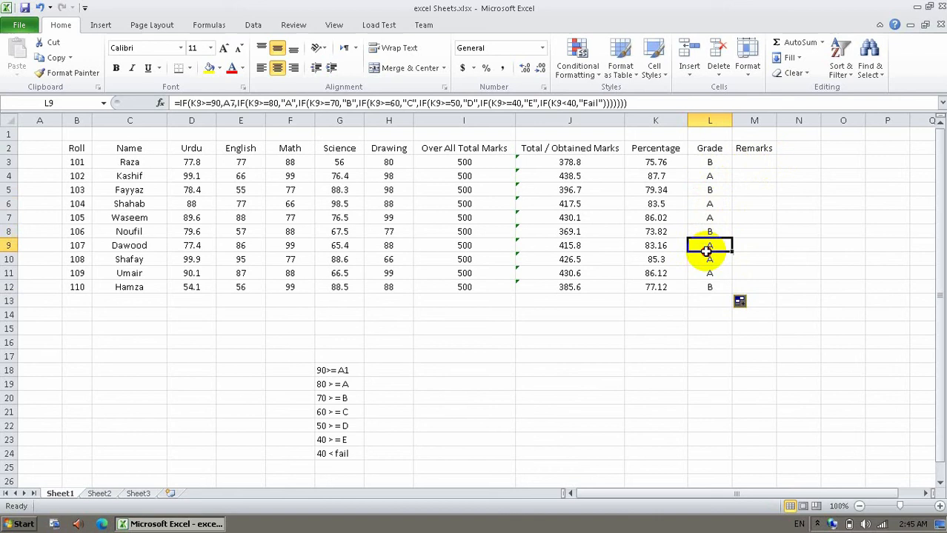
left_click(709, 260)
left_click(709, 273)
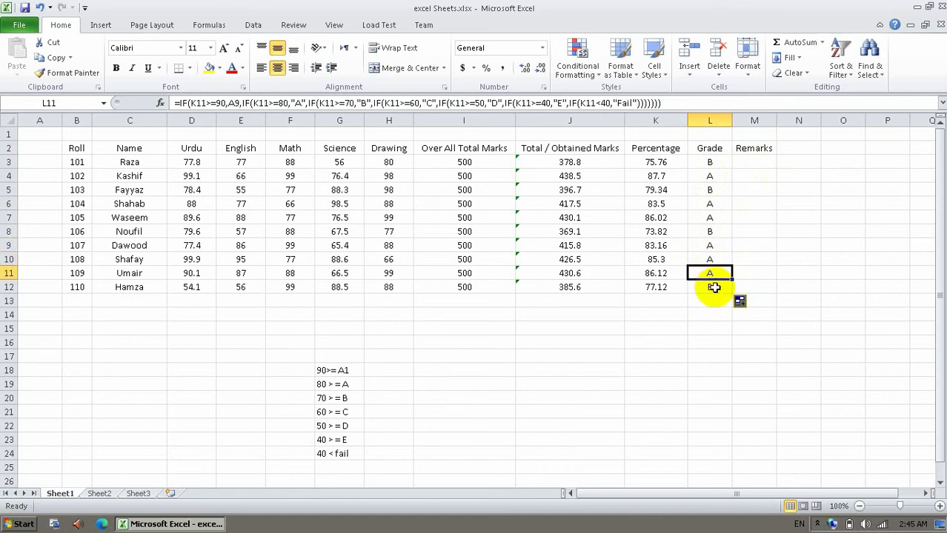
left_click(713, 288)
left_click(418, 359)
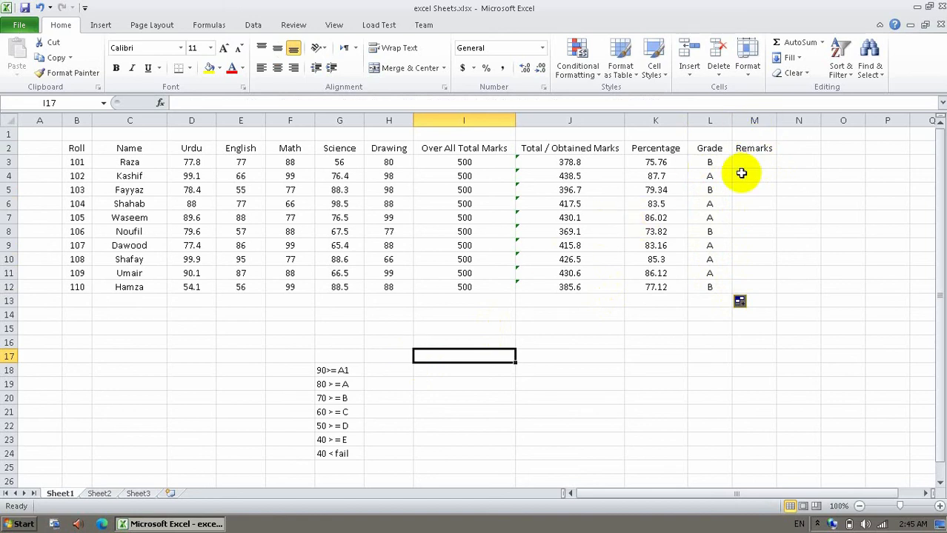
left_click(699, 162)
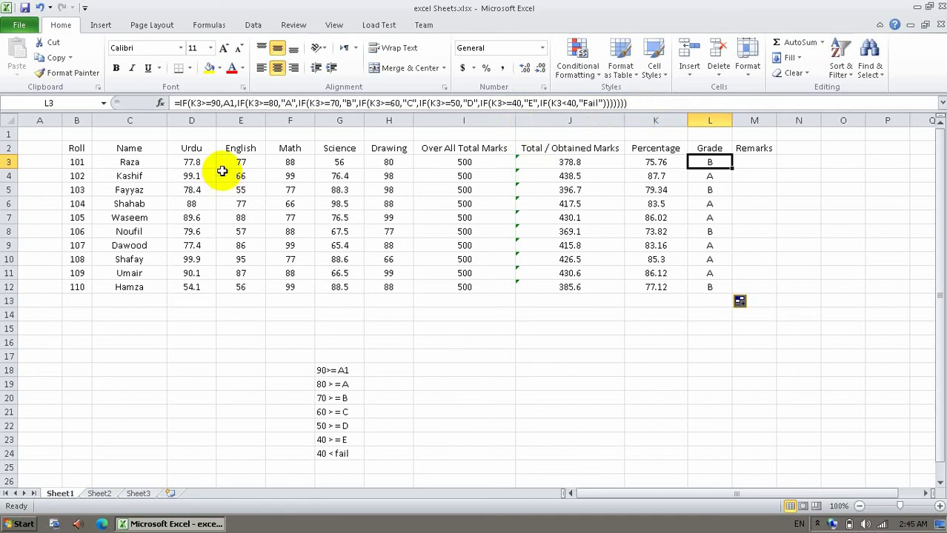
left_click(547, 354)
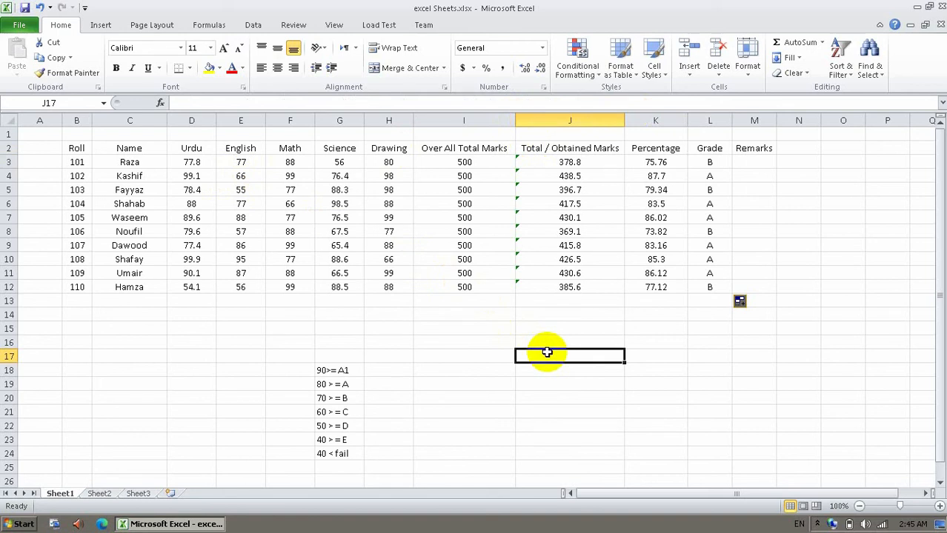
left_click(544, 412)
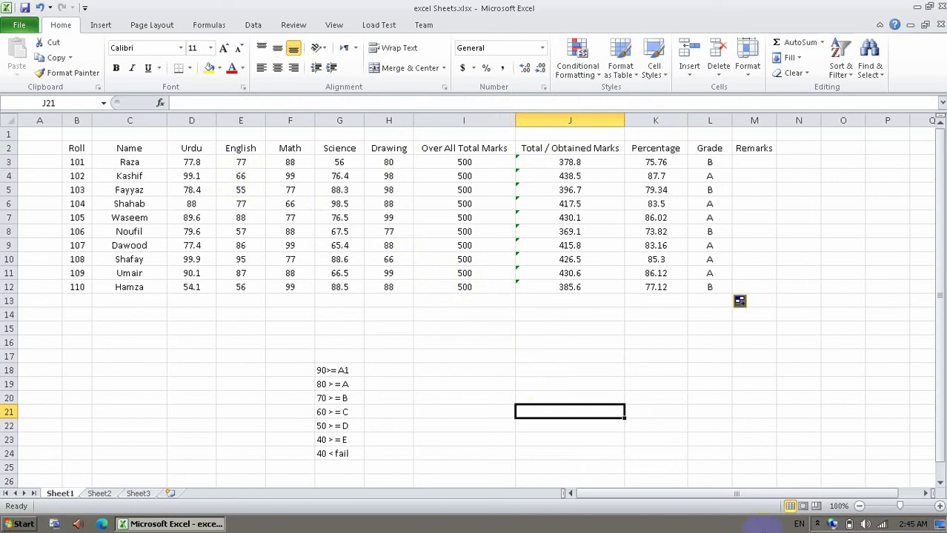
left_click(815, 524)
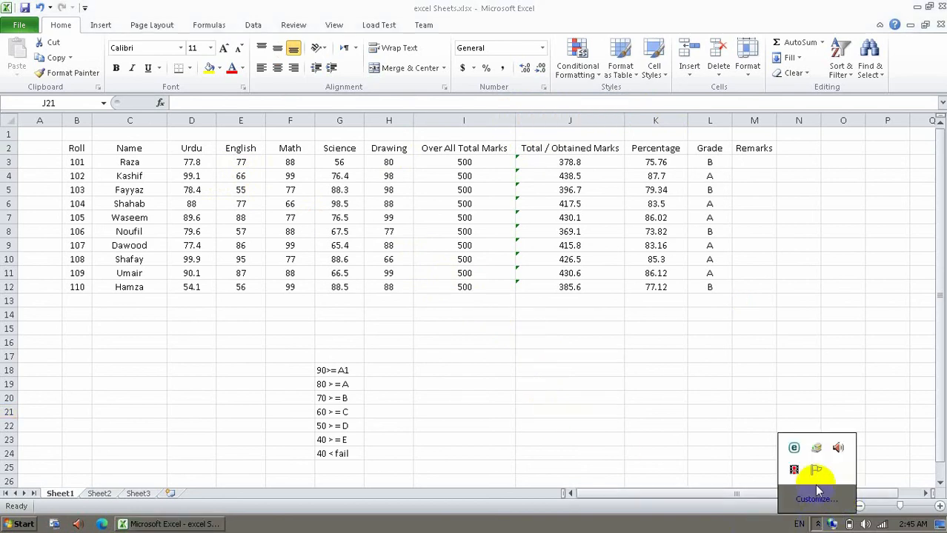